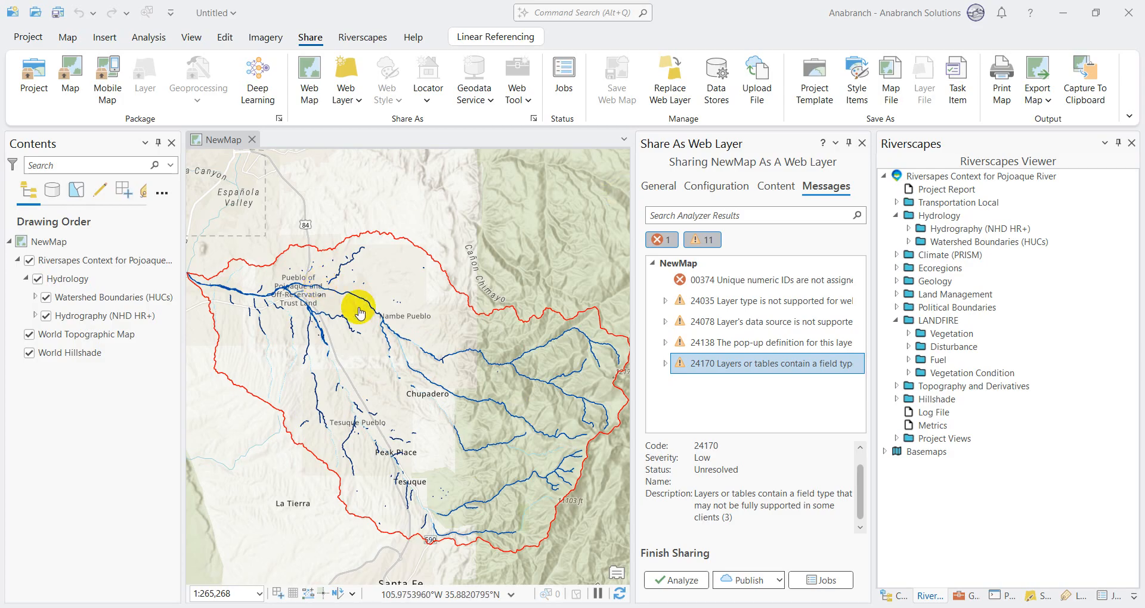
# Step: Review analyzer warnings 24138 and 24170 for the web layer, and read the Esri support article on unsupported field types in the browser
pyautogui.click(359, 106)
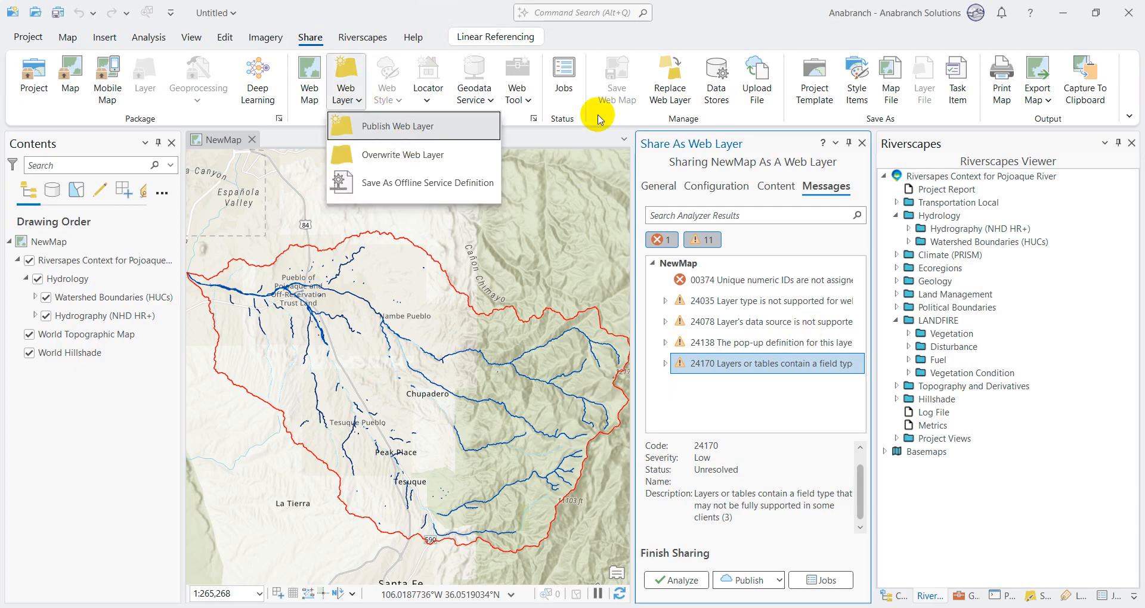
pyautogui.click(738, 13)
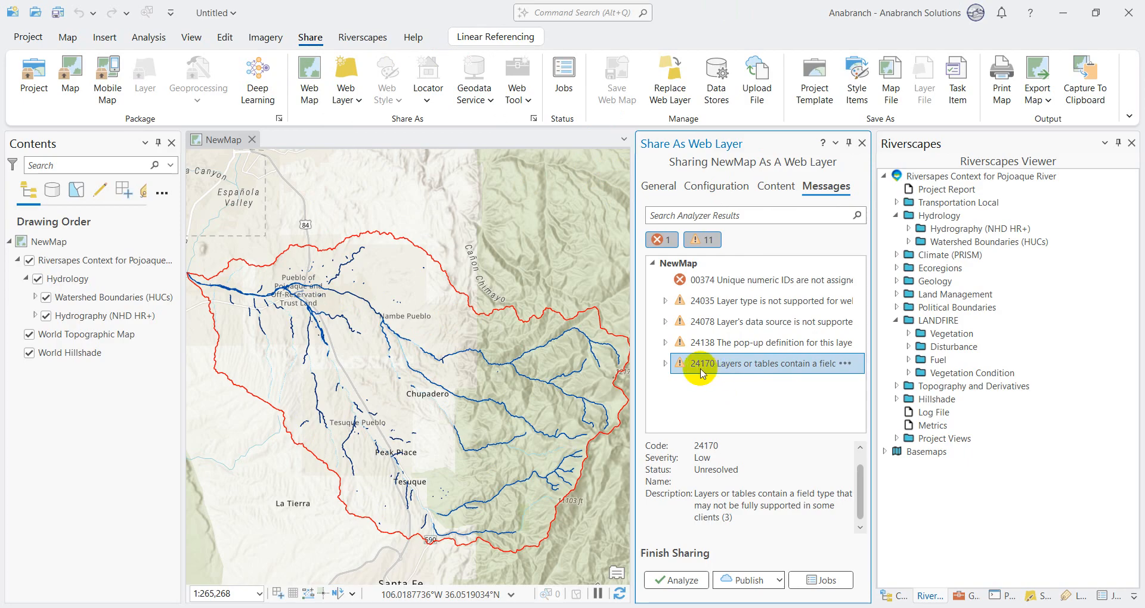
pyautogui.click(705, 350)
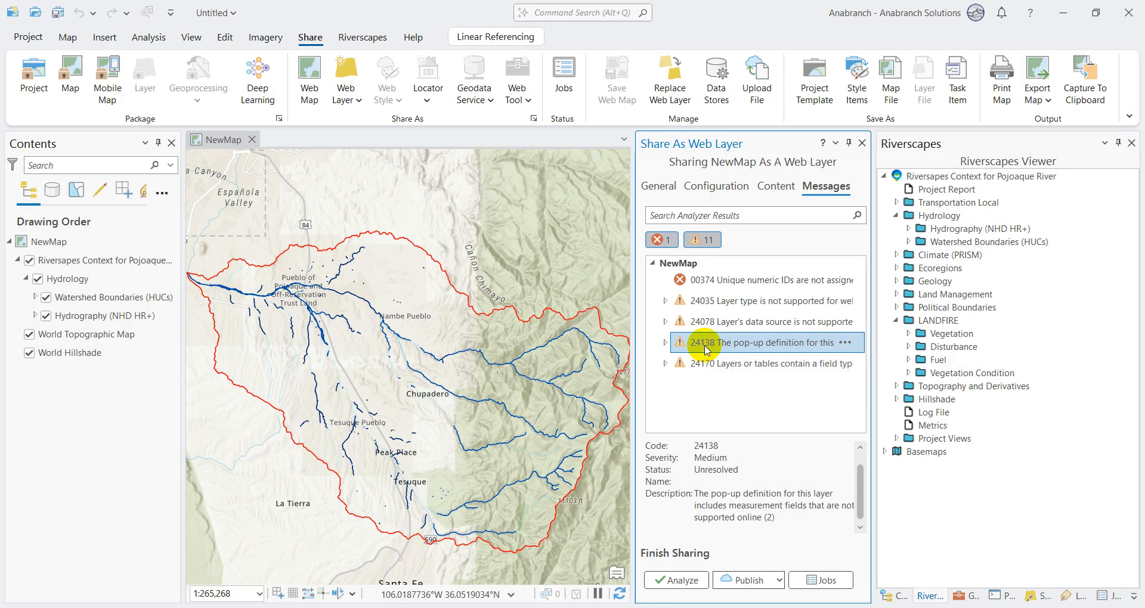
pyautogui.click(703, 368)
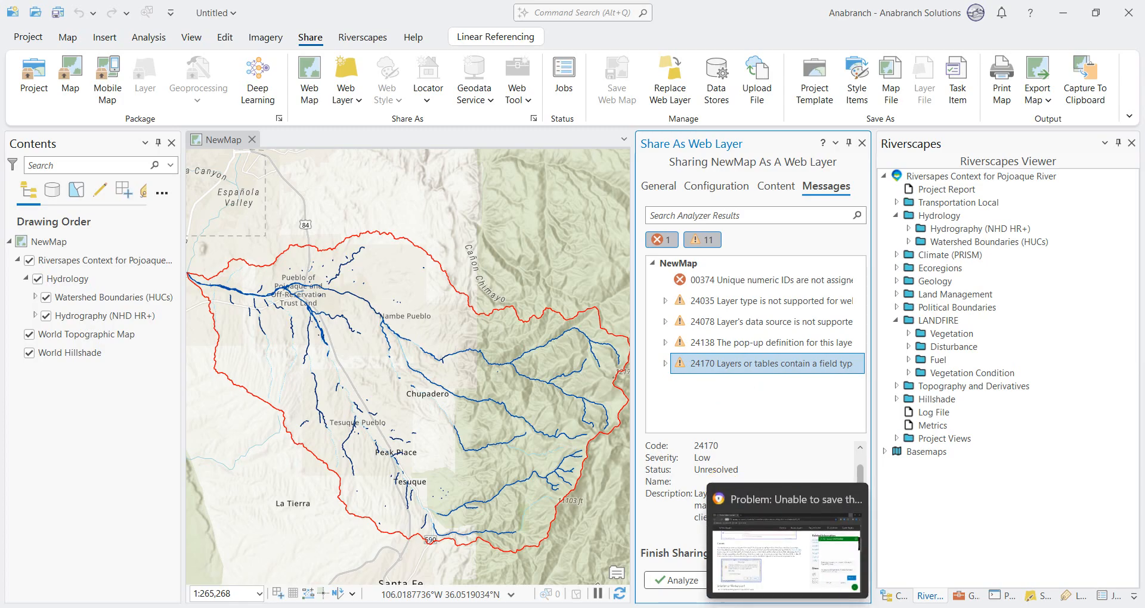
pyautogui.click(787, 607)
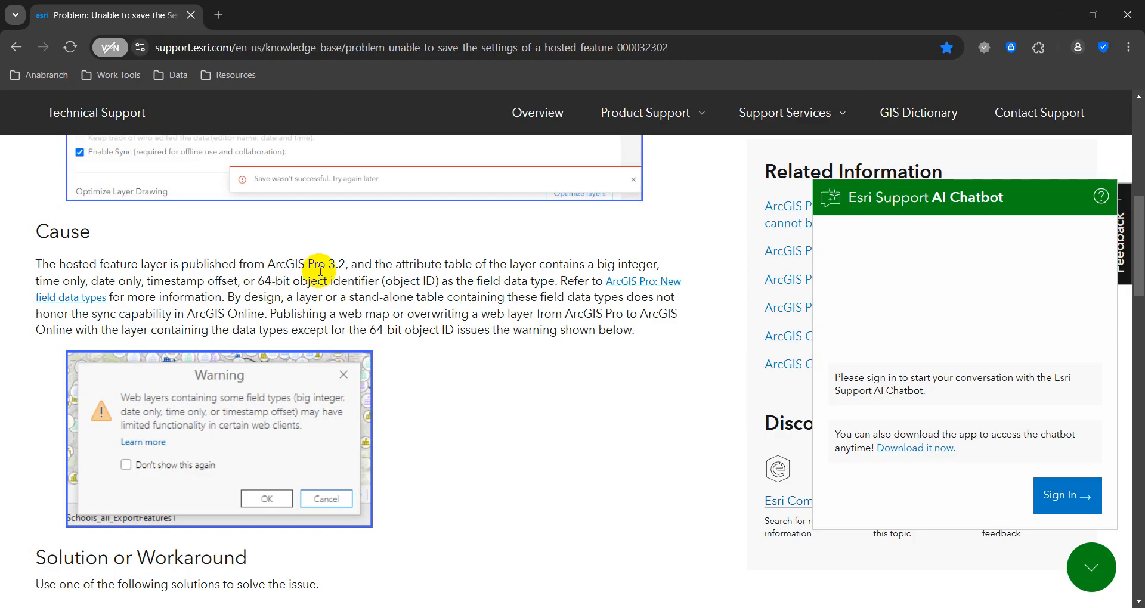
pyautogui.click(1060, 7)
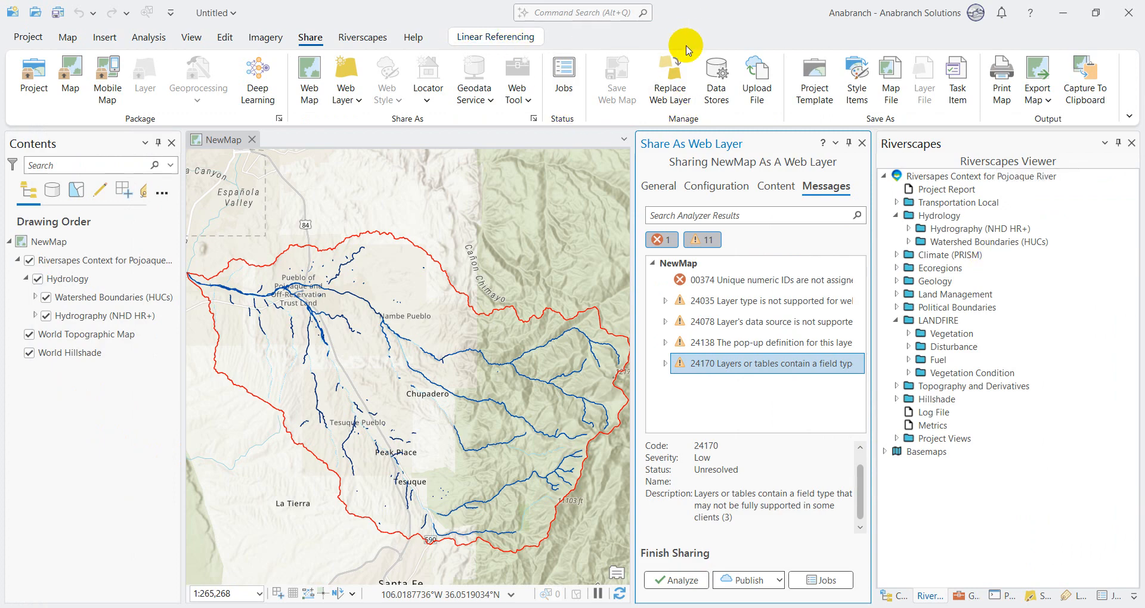
# Step: Open the Create Feature Class tool and set its location to a new file geodatabase named Test.gdb in the Downloads folder
pyautogui.click(585, 13)
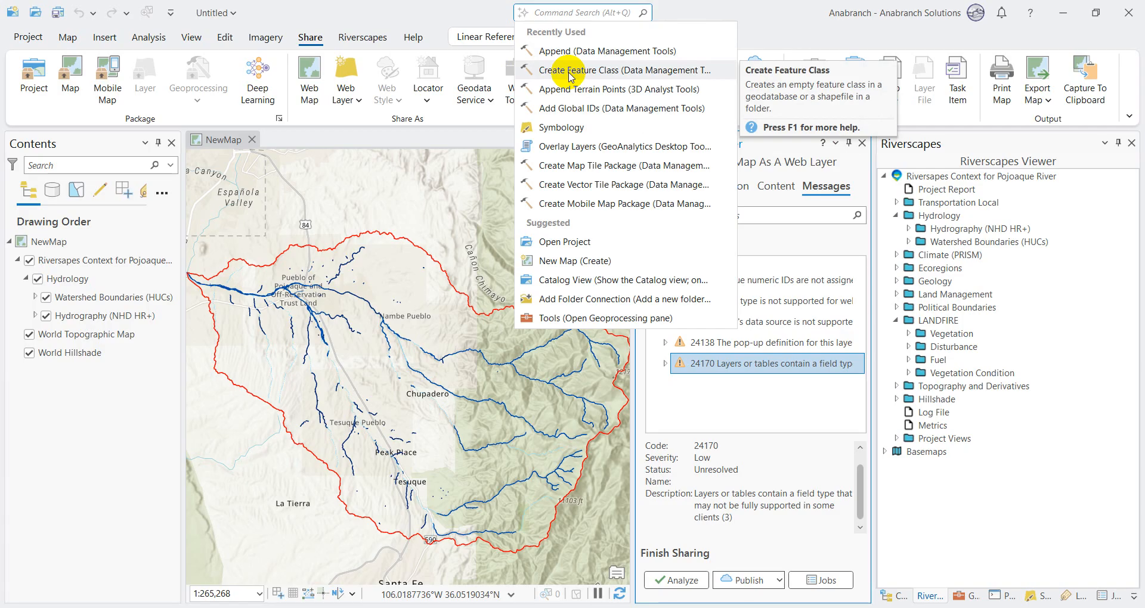
pyautogui.click(570, 70)
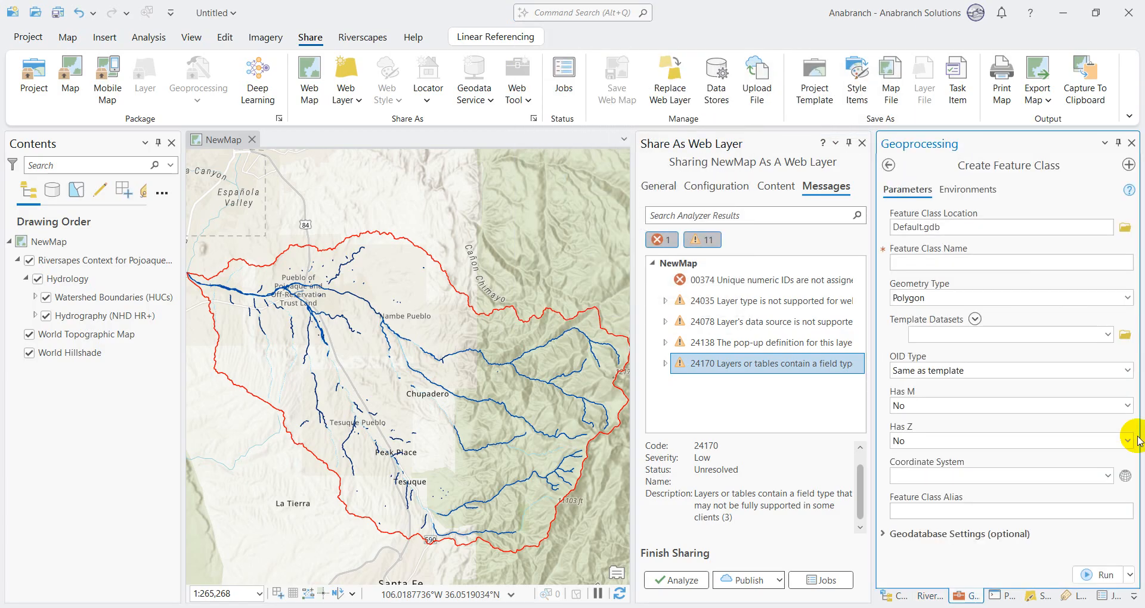
pyautogui.click(1123, 228)
pyautogui.click(261, 364)
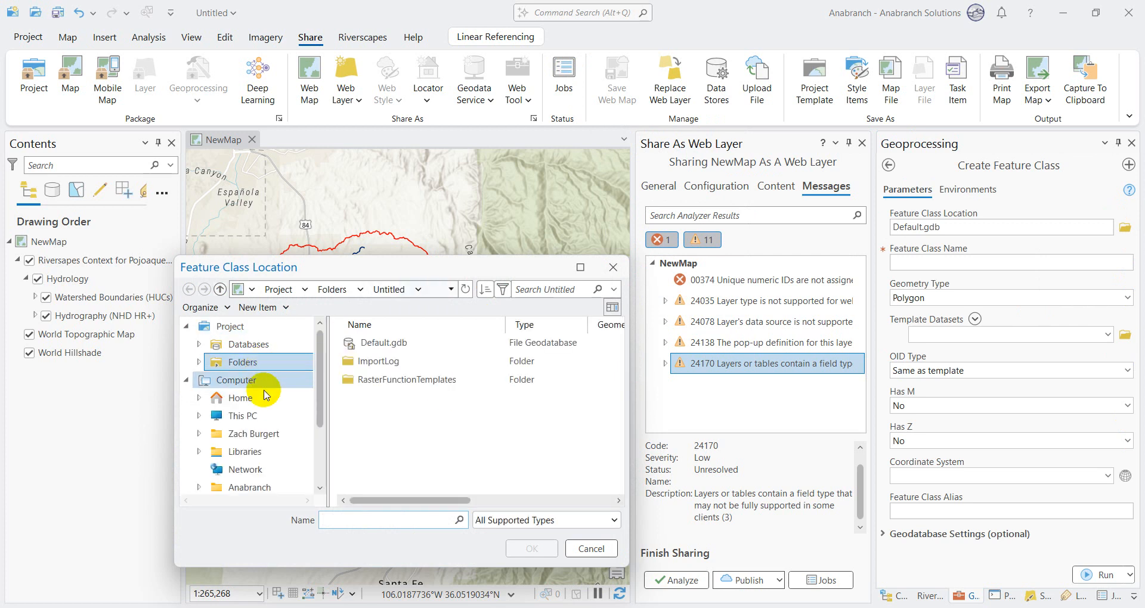
pyautogui.click(256, 434)
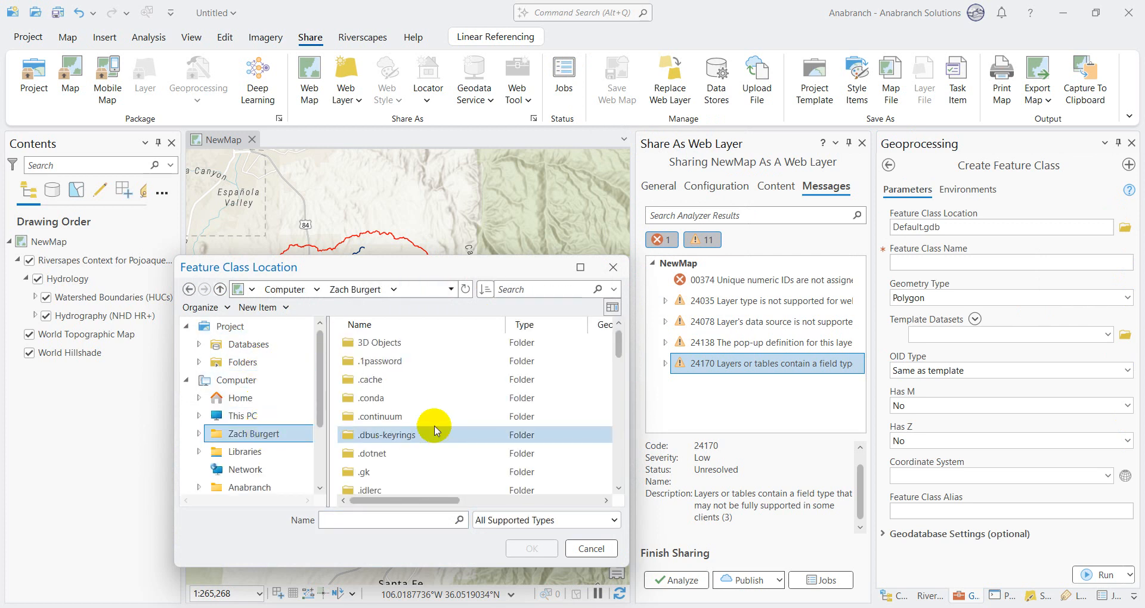
pyautogui.moveTo(617, 346); pyautogui.dragTo(616, 427)
pyautogui.doubleClick(397, 389)
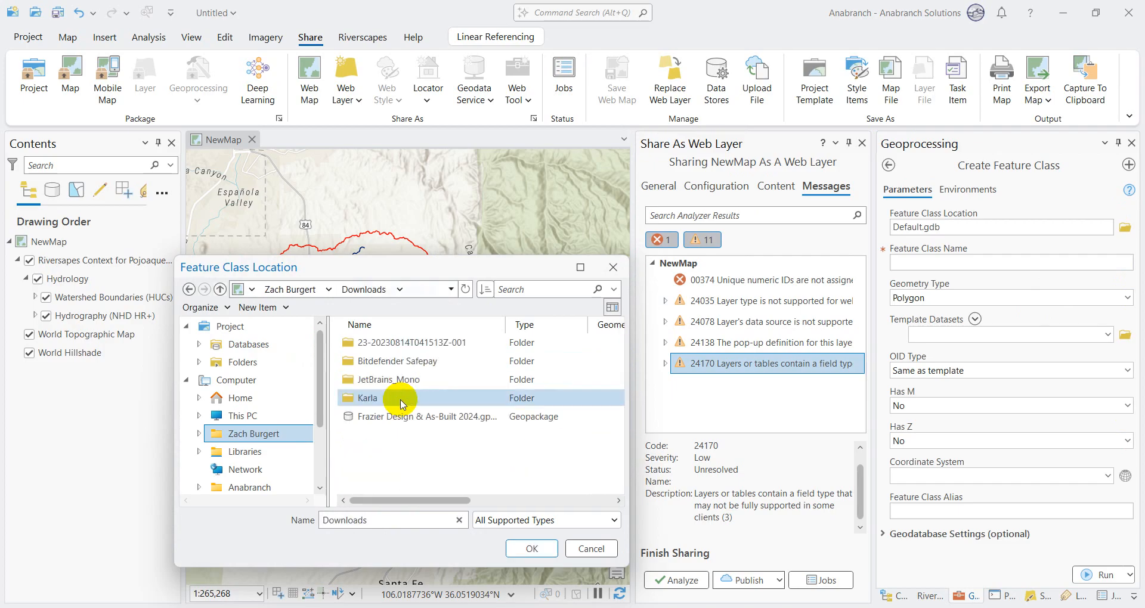
pyautogui.rightClick(371, 451)
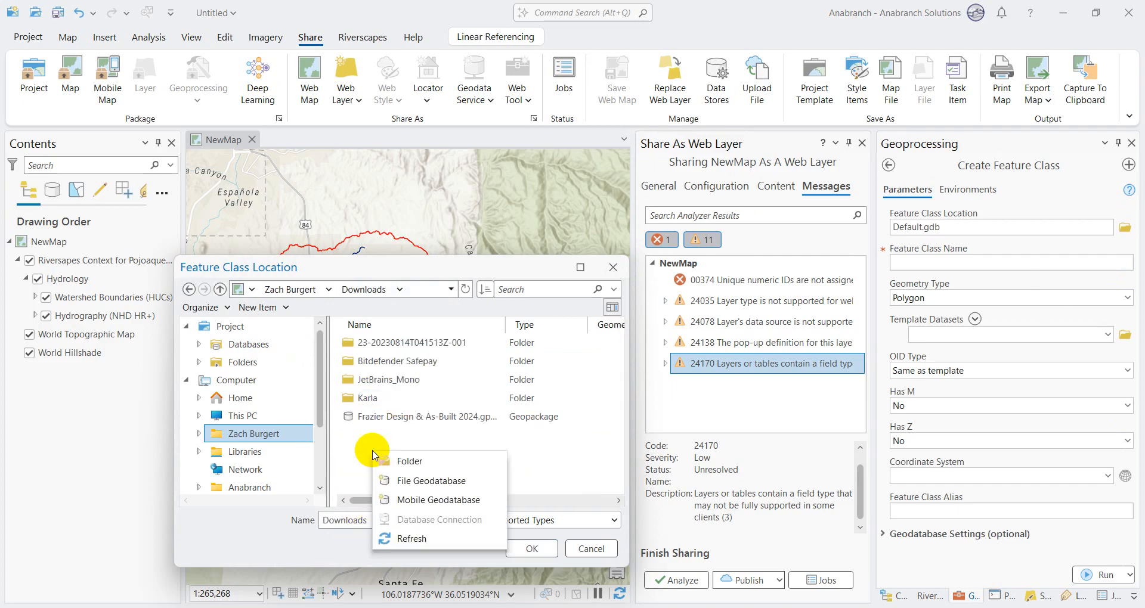
pyautogui.click(441, 481)
pyautogui.click(445, 436)
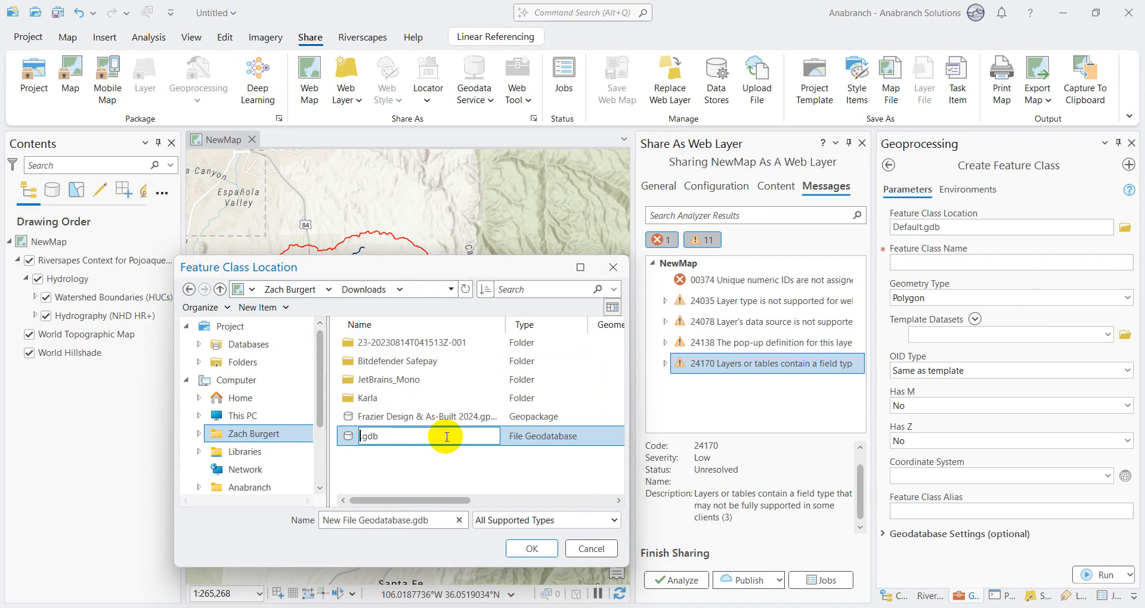
pyautogui.press('Return')
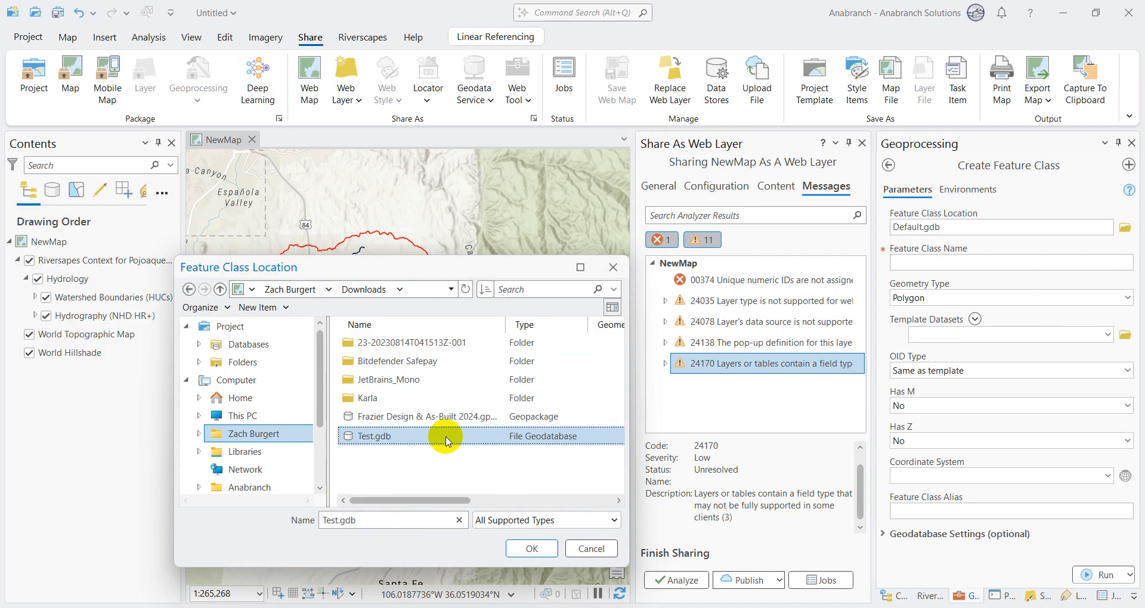
pyautogui.click(532, 547)
# Step: Name the new feature class Intermittent_Drainage_Network after the hydrography layer and set its geometry type to Polyline
pyautogui.click(957, 261)
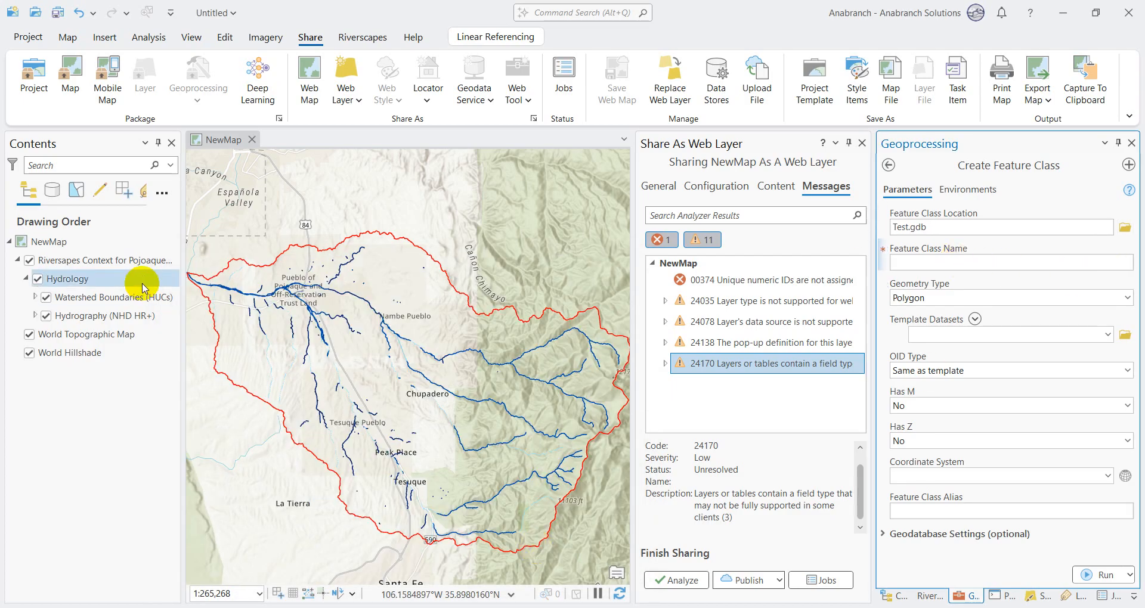
pyautogui.click(36, 294)
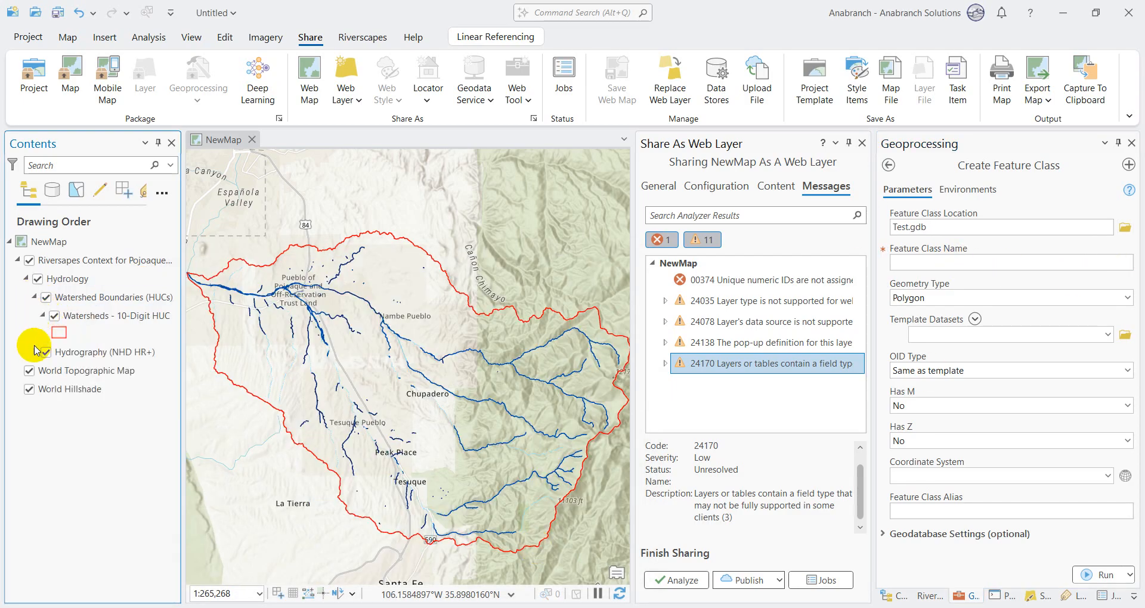
pyautogui.click(33, 356)
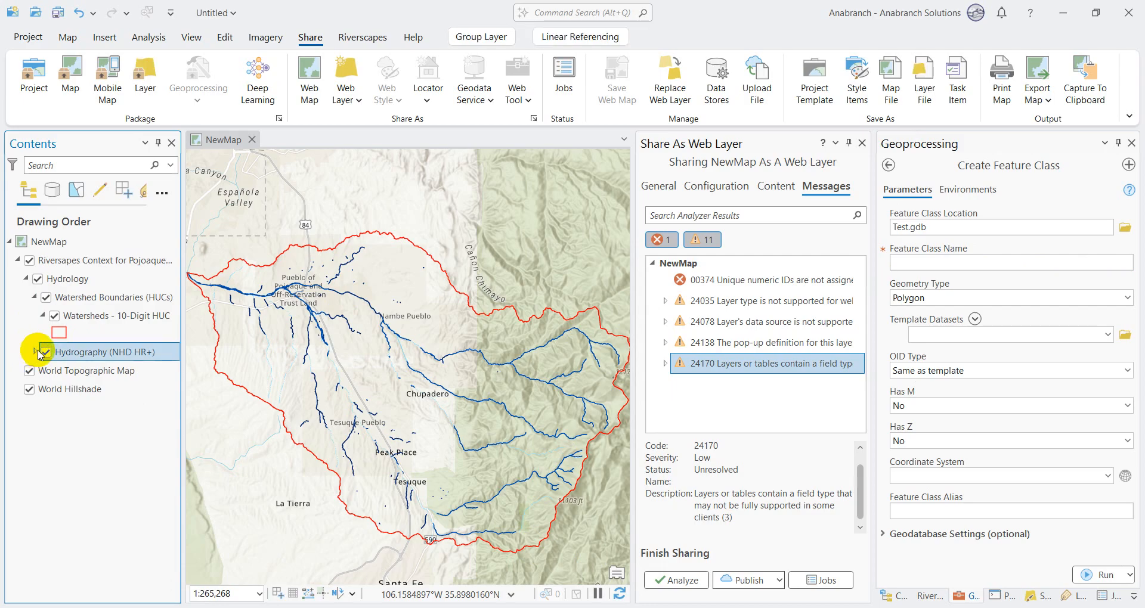
pyautogui.click(98, 370)
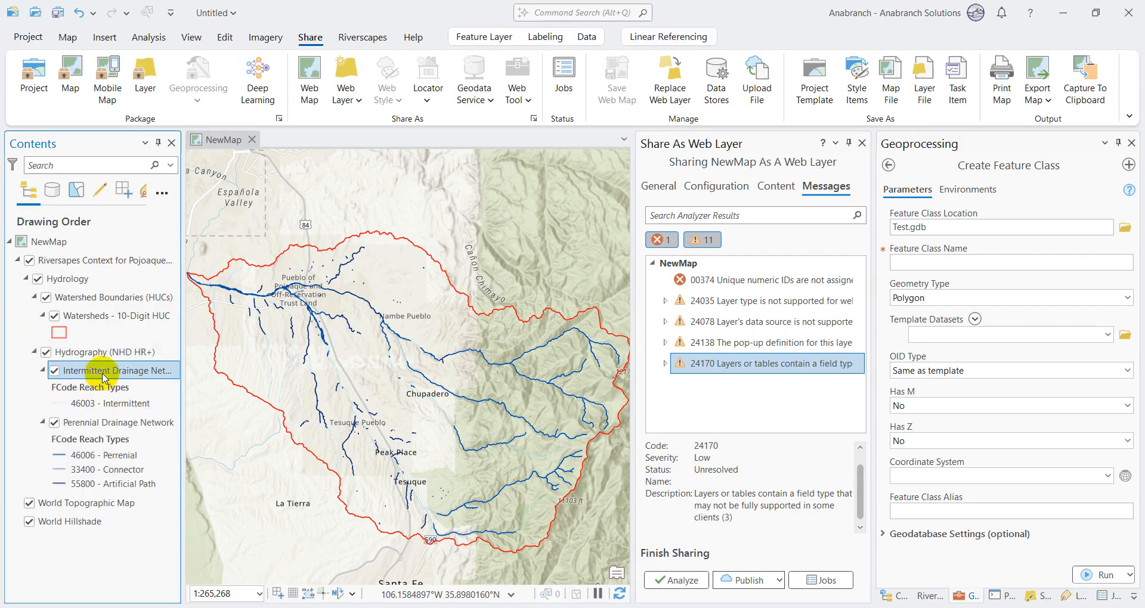
pyautogui.click(970, 263)
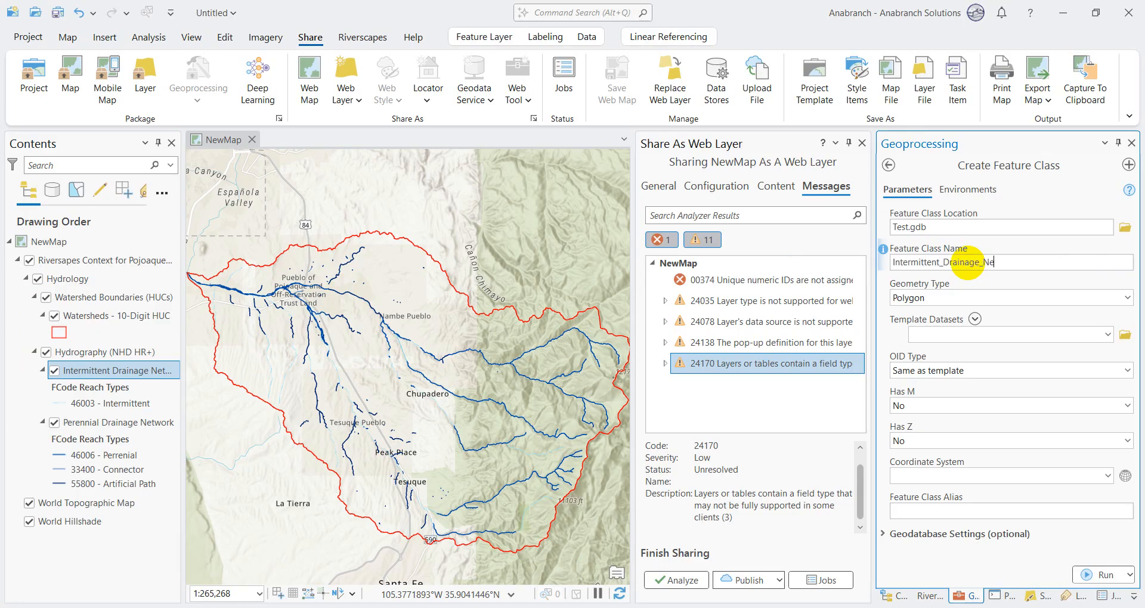
pyautogui.click(1127, 297)
pyautogui.click(915, 364)
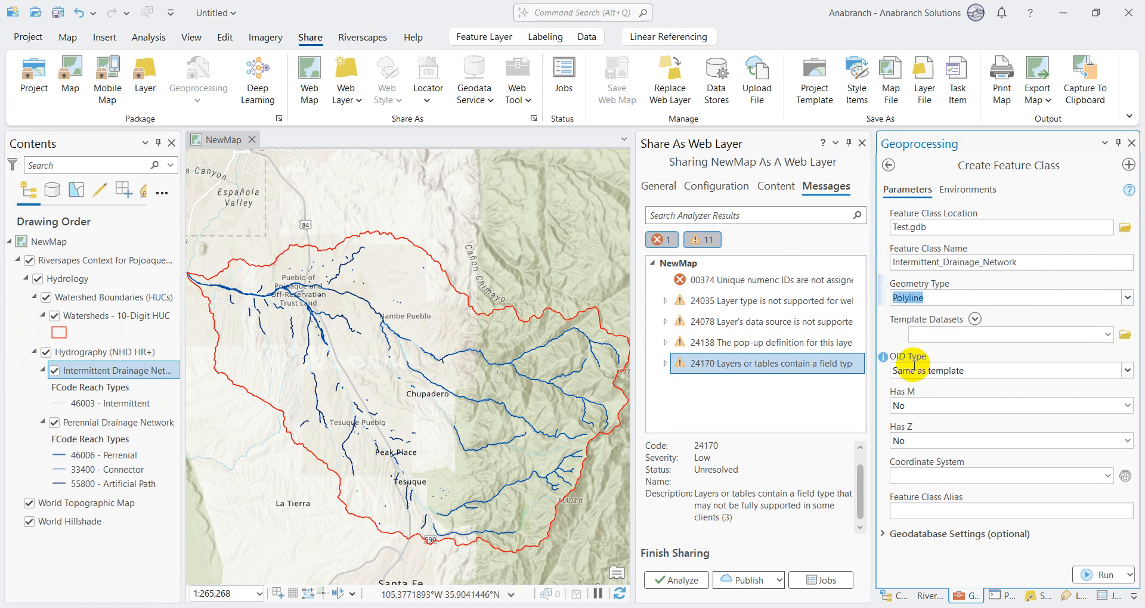
# Step: Use the Intermittent Drainage Network layer as the template, set the OID type to 32-bit, and create the feature class
pyautogui.click(1108, 334)
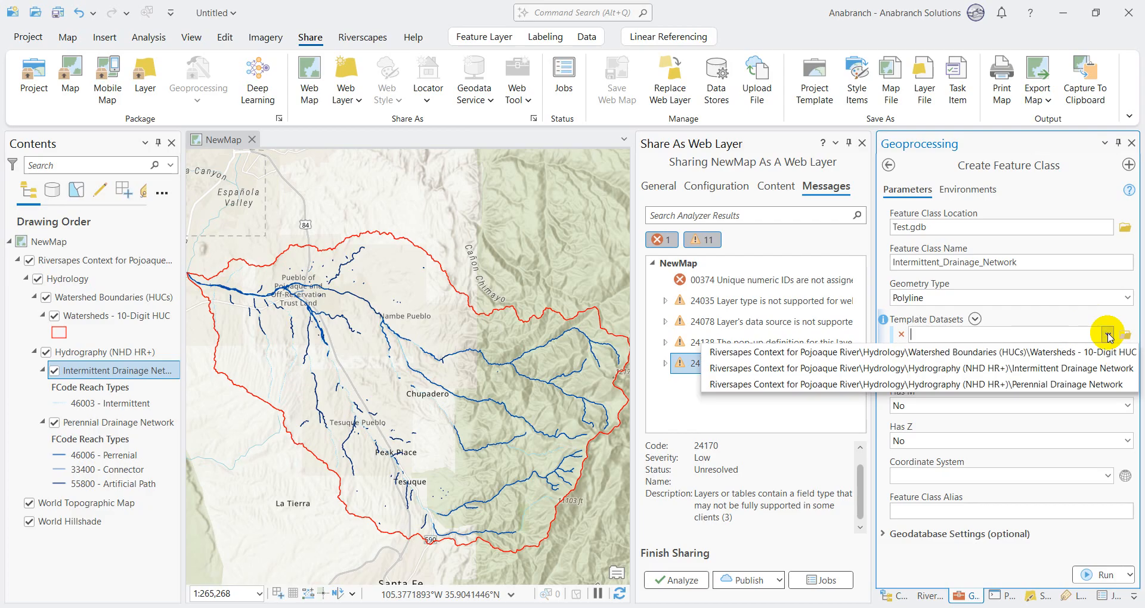
pyautogui.click(983, 370)
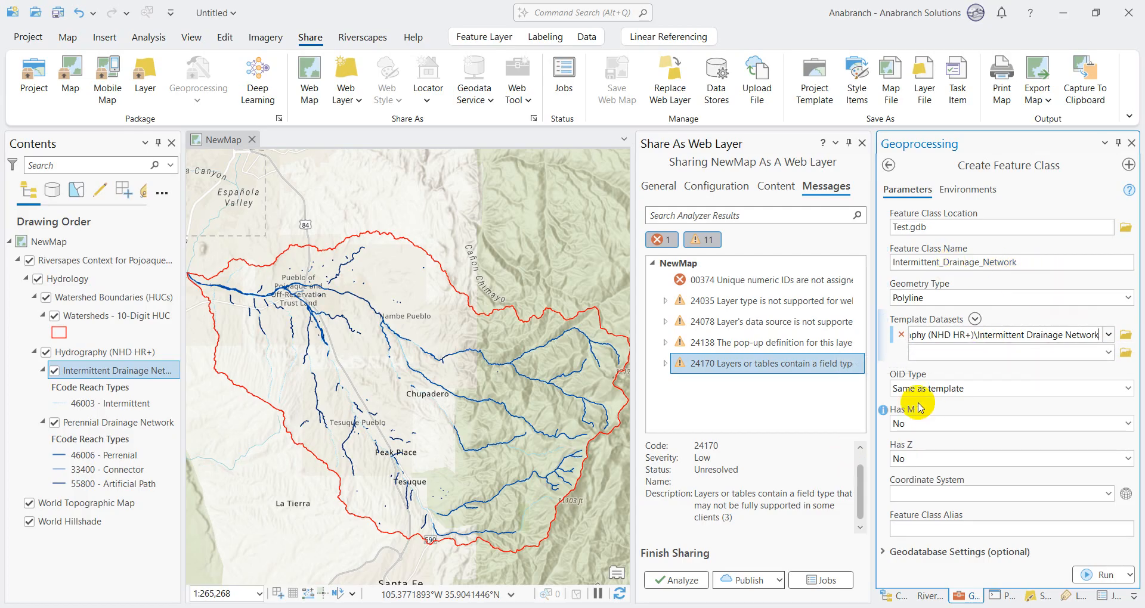
pyautogui.click(1128, 388)
pyautogui.click(936, 439)
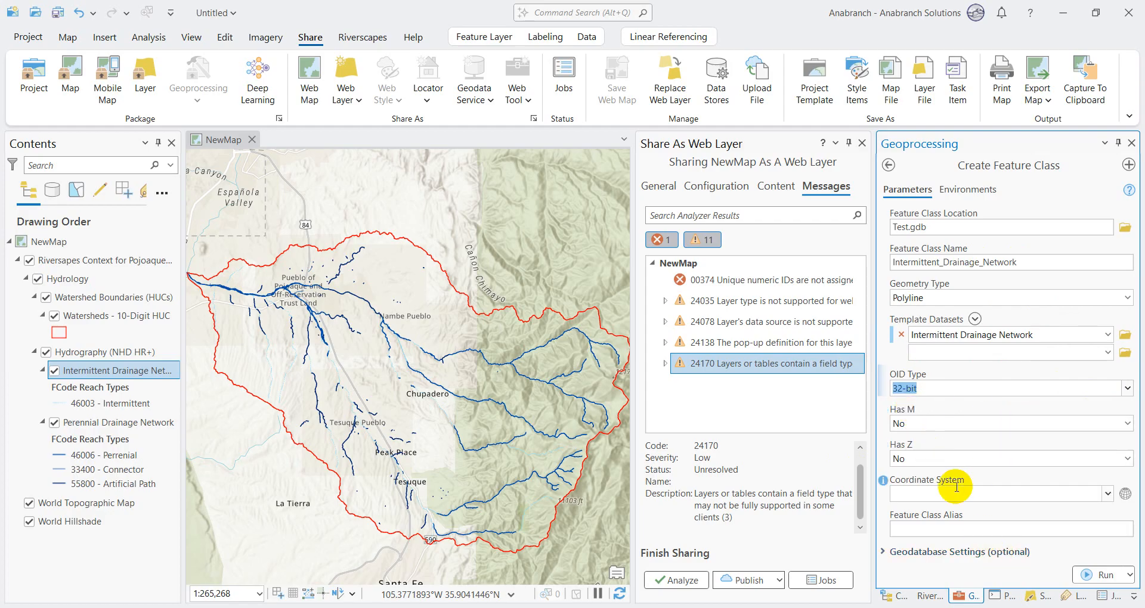
pyautogui.click(1100, 575)
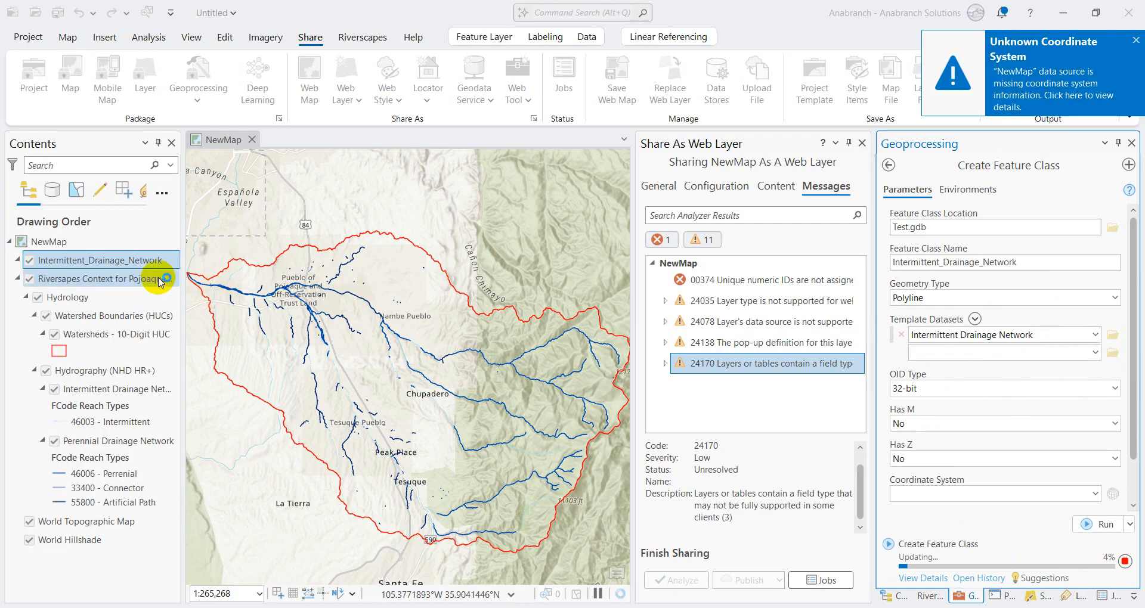
# Step: Check the ObjectID type in the source properties of the new Intermittent_Drainage_Network layer
pyautogui.rightClick(135, 267)
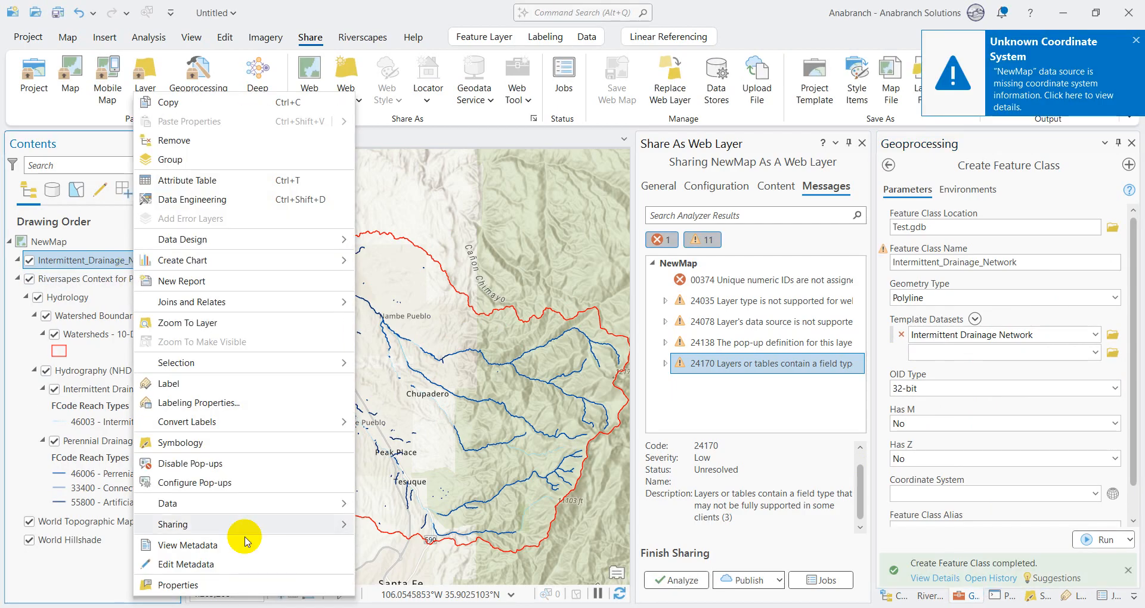
pyautogui.click(204, 584)
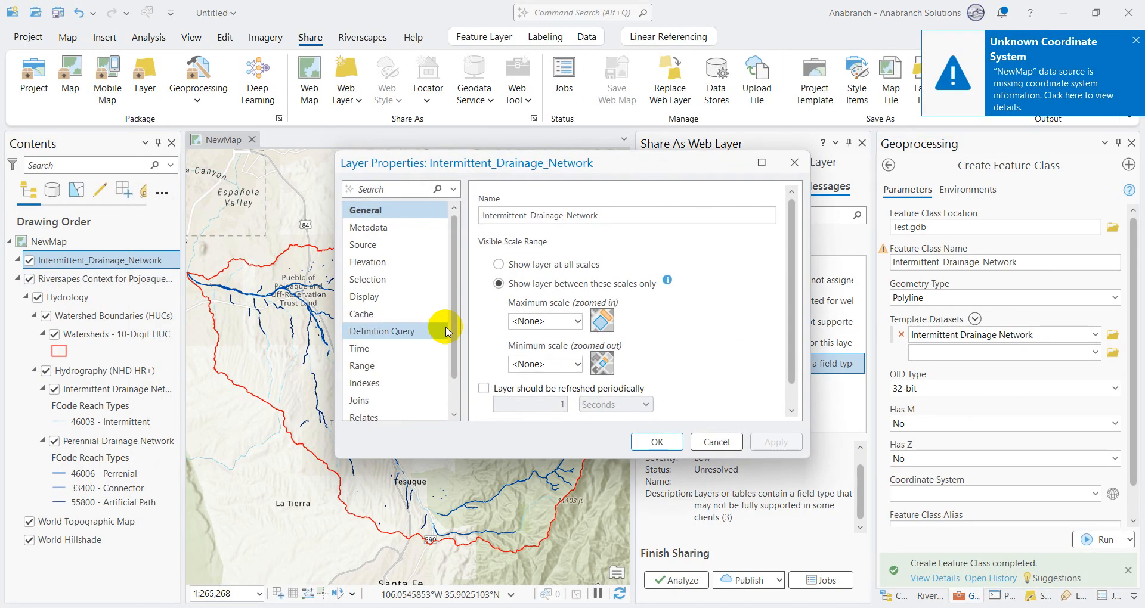
pyautogui.click(419, 246)
pyautogui.click(527, 301)
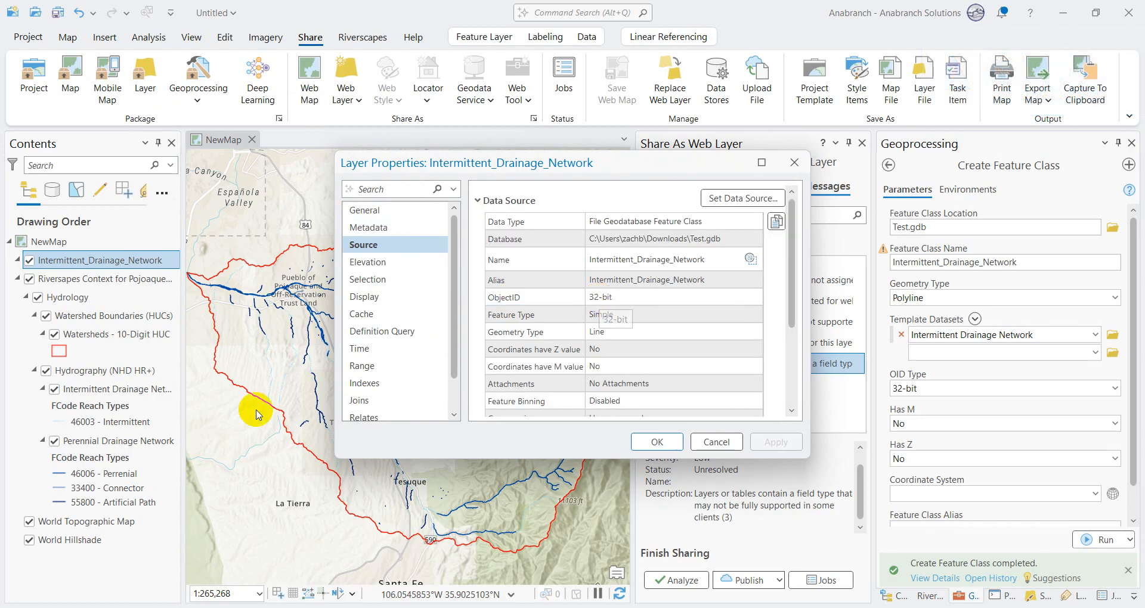
pyautogui.click(716, 442)
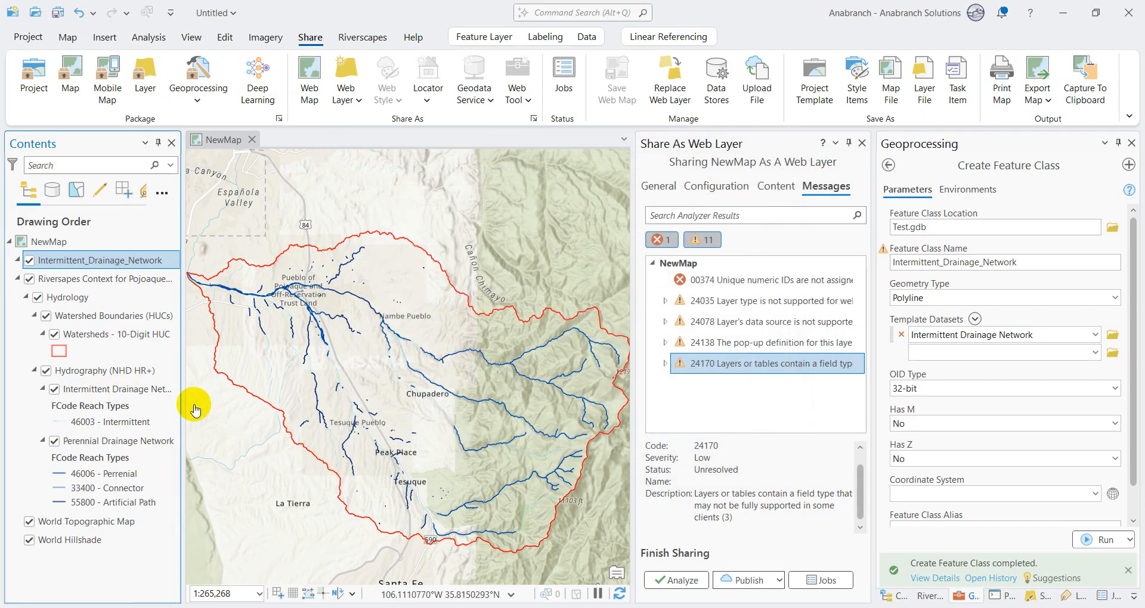
# Step: Check the ObjectID type in the source properties of the original Intermittent Drainage Network layer under Hydrography
pyautogui.rightClick(139, 389)
pyautogui.click(190, 494)
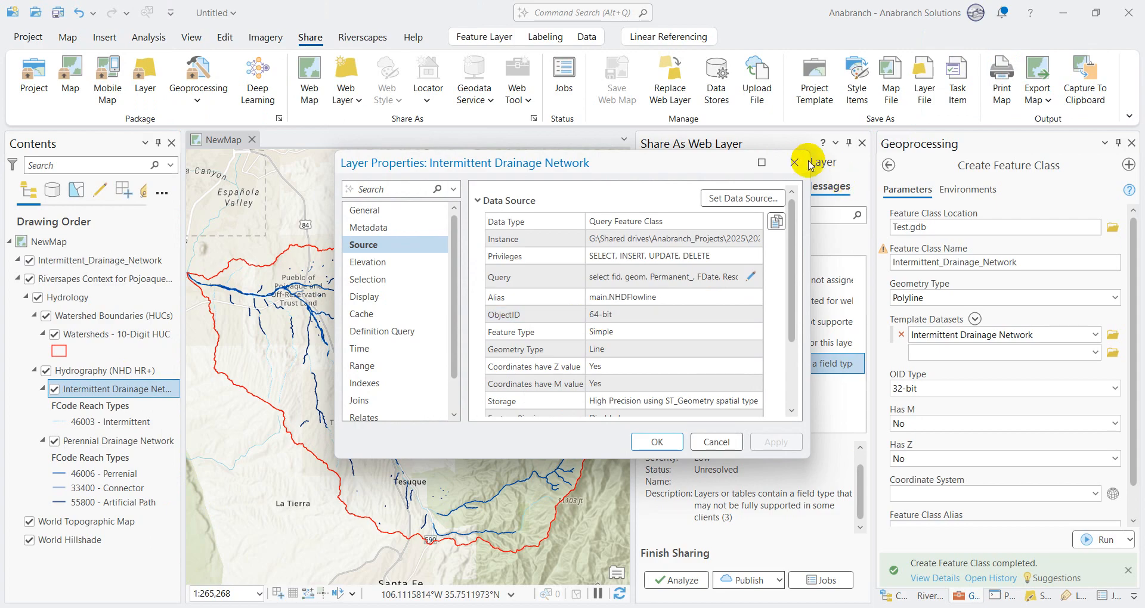
pyautogui.click(795, 163)
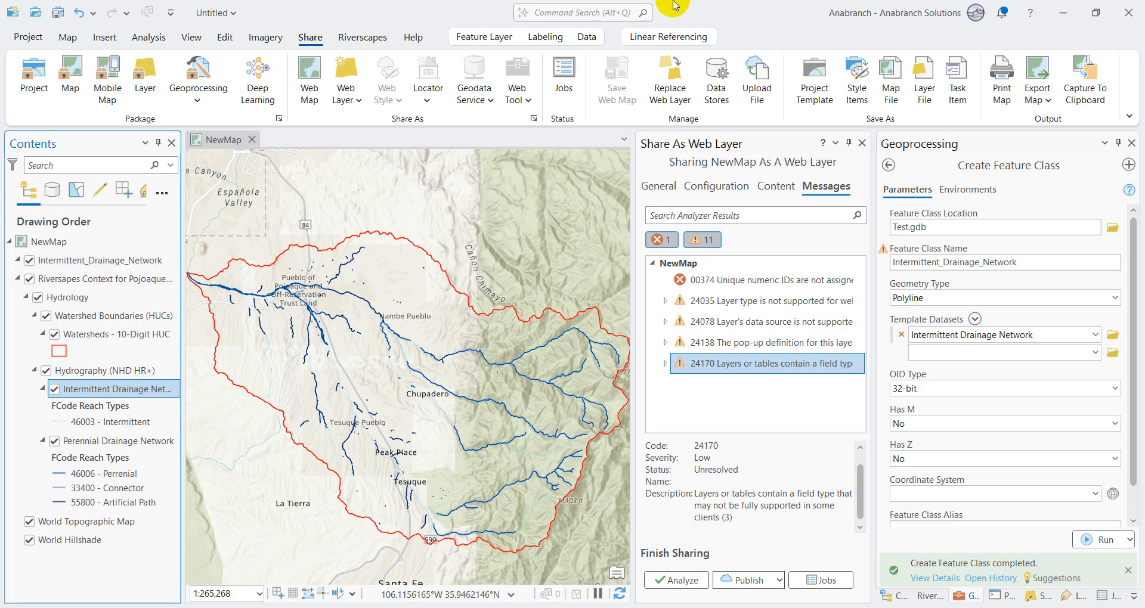
# Step: Set up the Append tool with the hydrography layer Intermittent Drainage Network as input and Intermittent_Drainage_Network as the target dataset
pyautogui.click(565, 12)
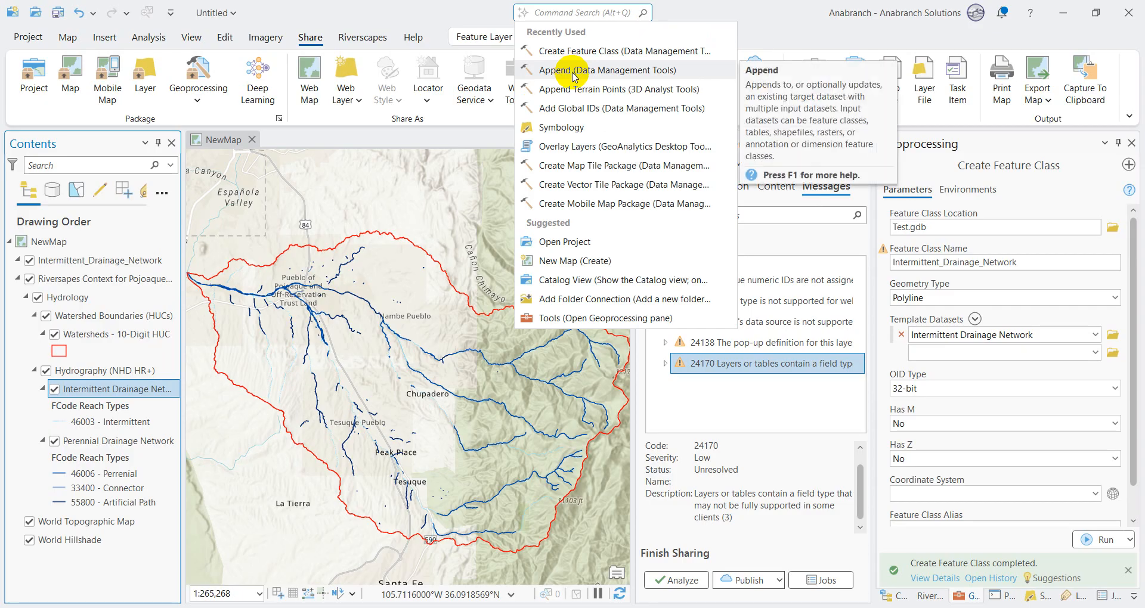
pyautogui.click(575, 71)
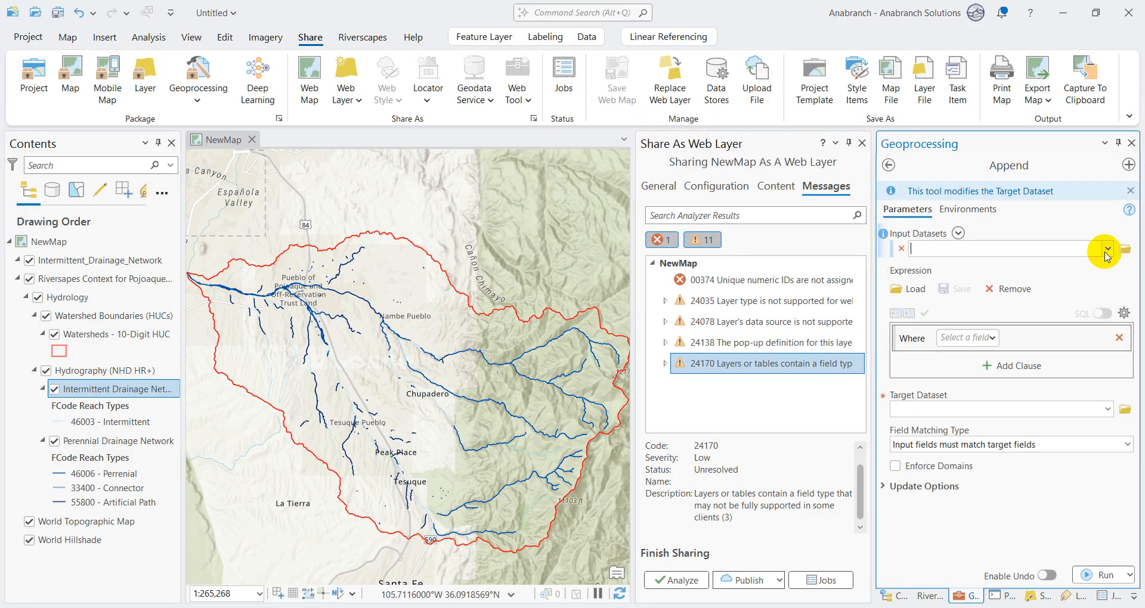
pyautogui.click(1108, 250)
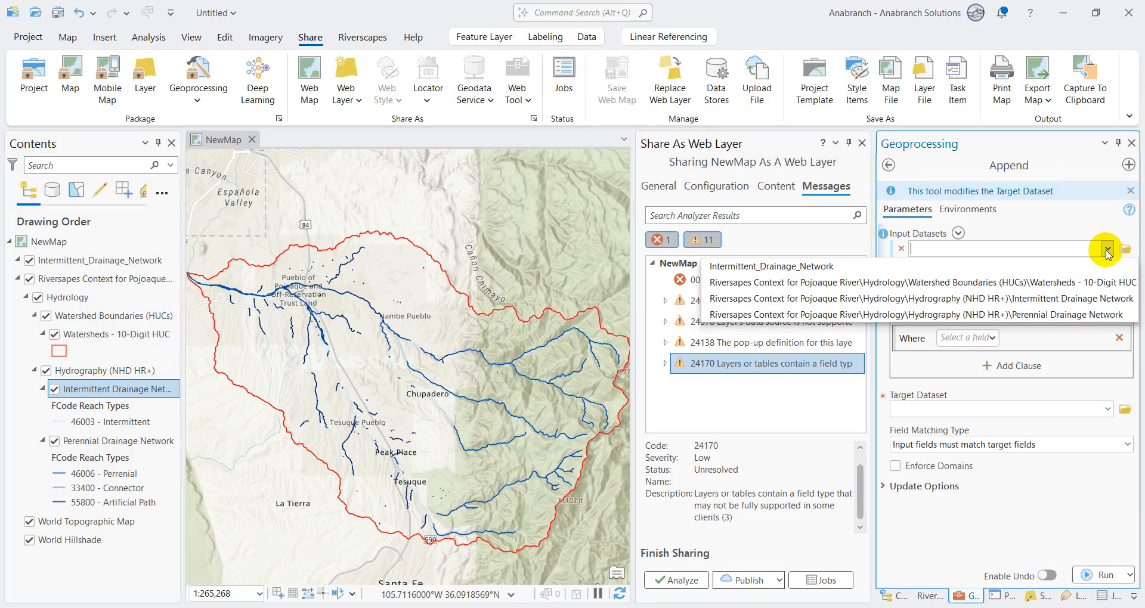
pyautogui.click(1039, 299)
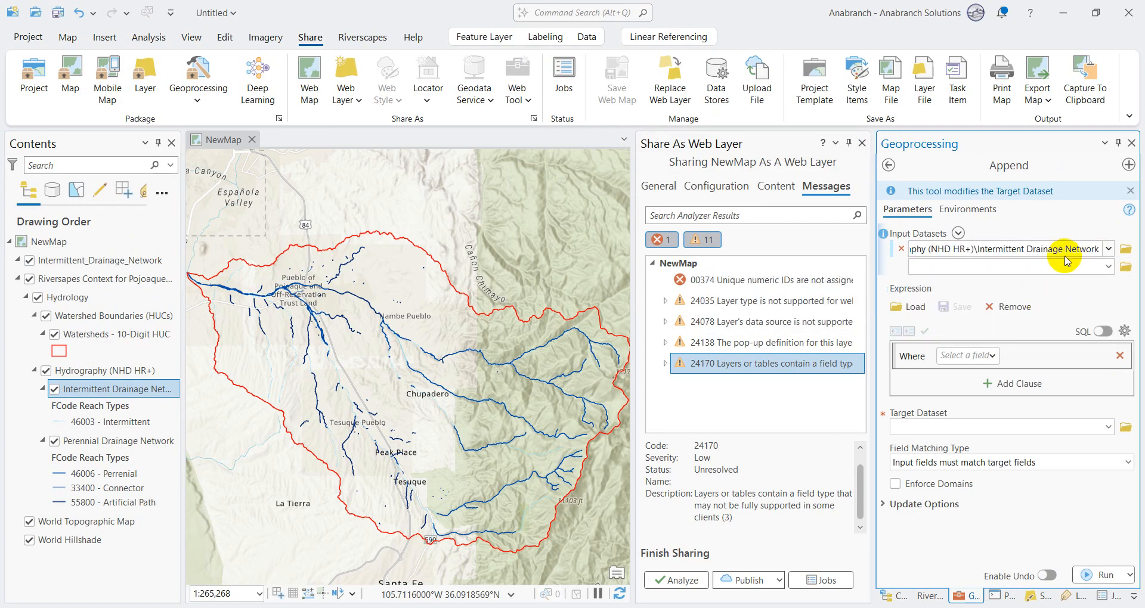
pyautogui.click(1111, 430)
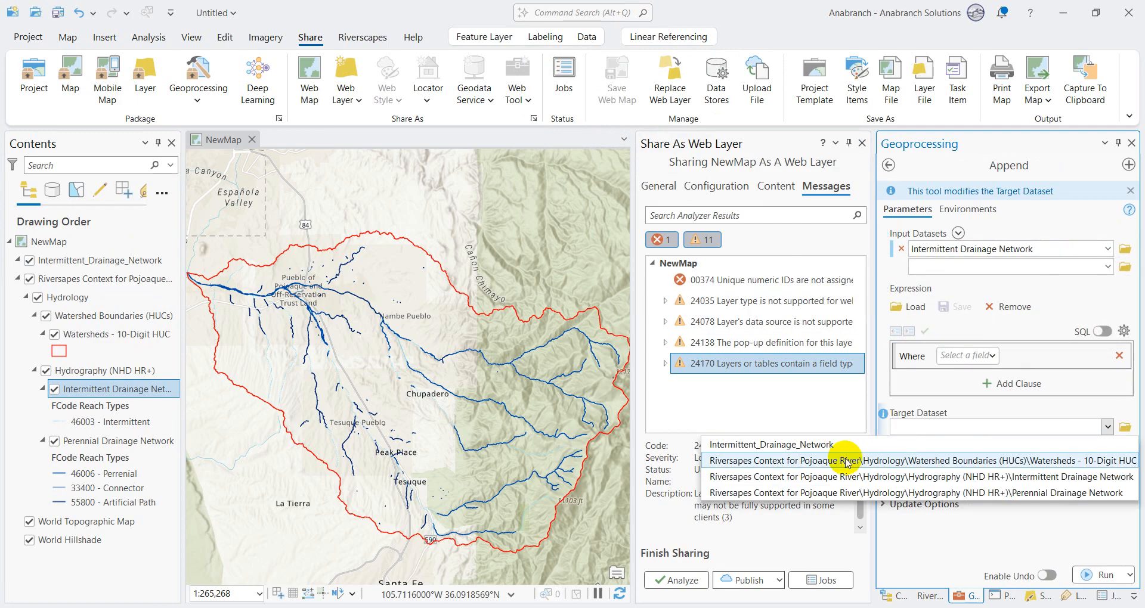
pyautogui.click(832, 441)
# Step: Set the field matching type to use the field map to reconcile field differences, enable undo, and run Append
pyautogui.click(1127, 462)
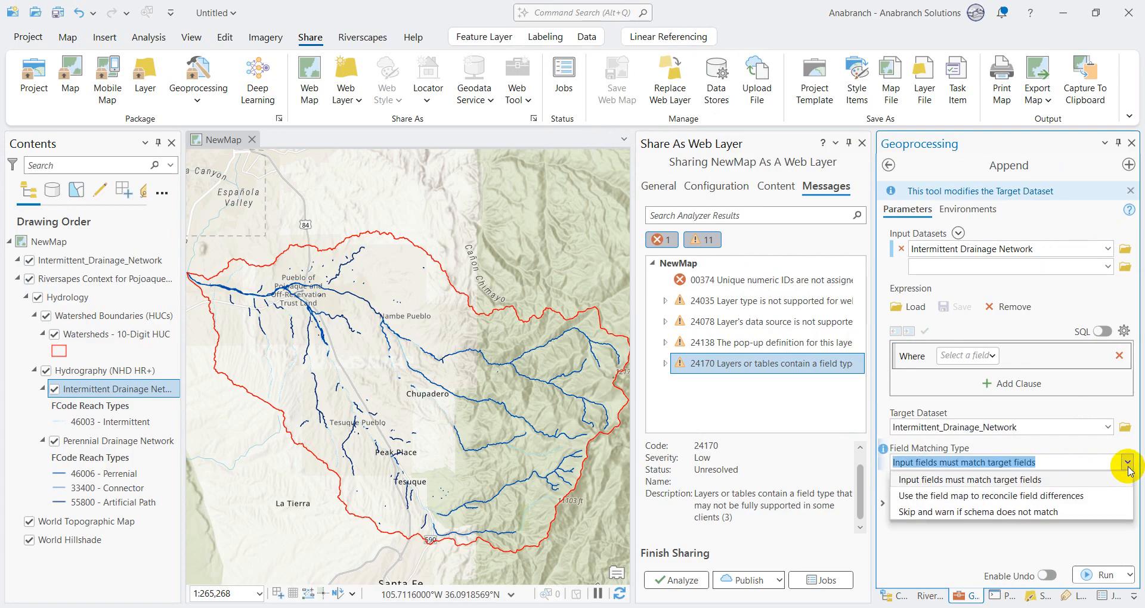
pyautogui.click(945, 496)
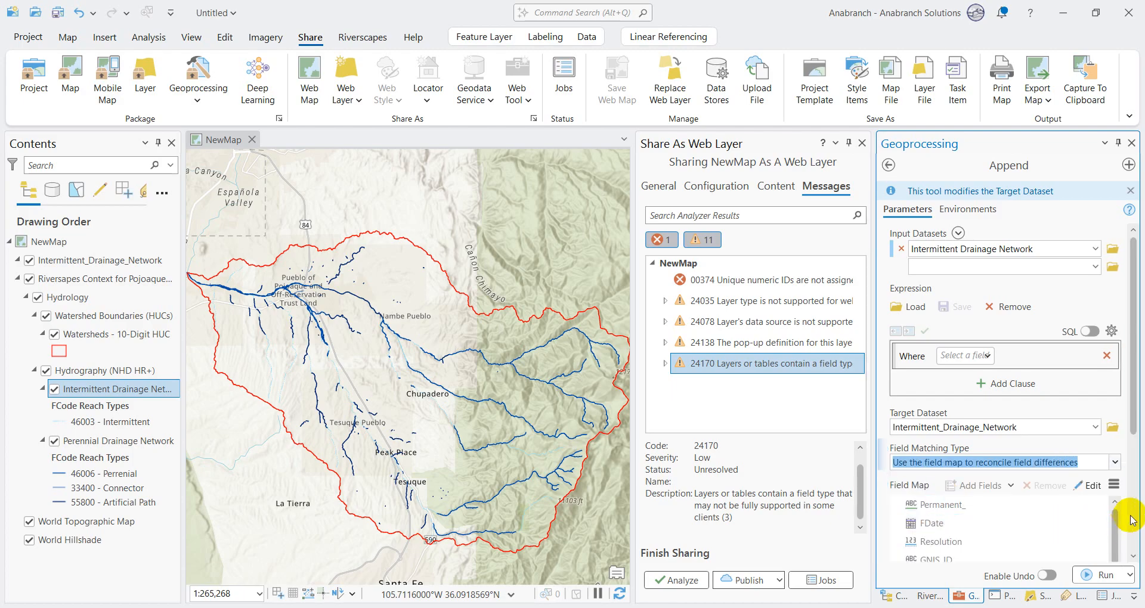
pyautogui.moveTo(1139, 390); pyautogui.dragTo(1139, 444)
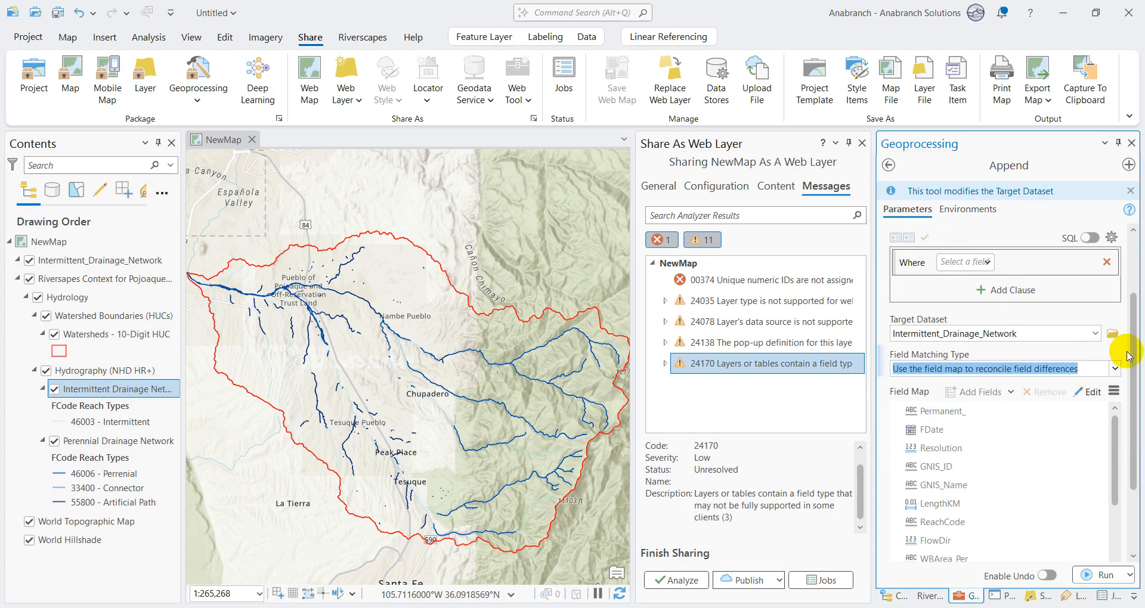
pyautogui.moveTo(1134, 351); pyautogui.dragTo(1136, 391)
pyautogui.moveTo(1113, 352); pyautogui.dragTo(1127, 334)
pyautogui.click(1048, 575)
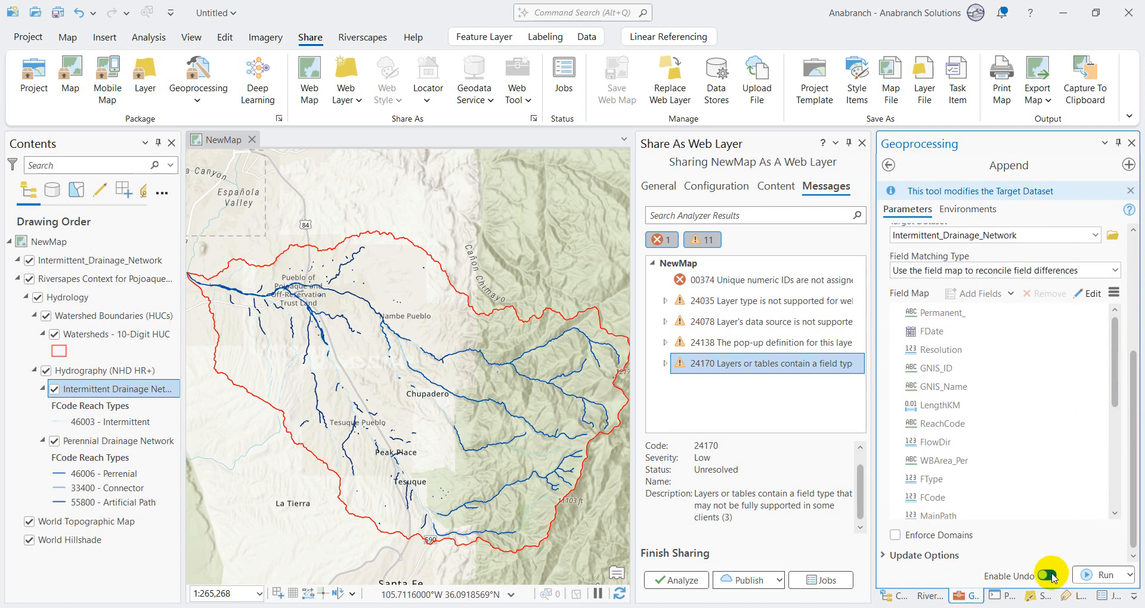
pyautogui.click(1096, 574)
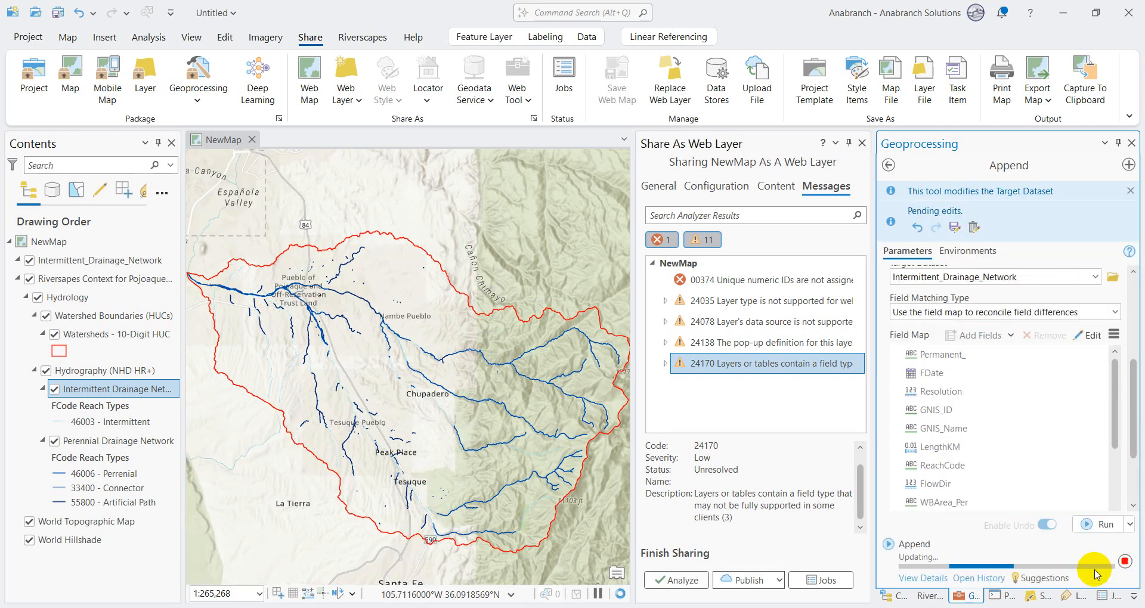
# Step: Open the attribute table of the new Intermittent_Drainage_Network layer and inspect the appended records and their fields
pyautogui.click(116, 260)
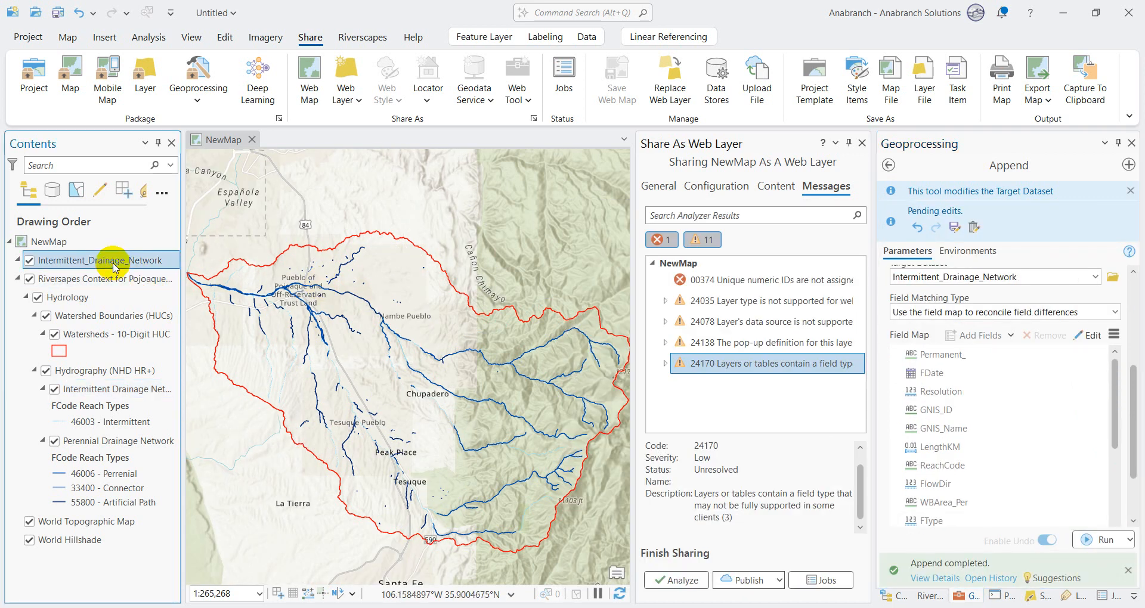
pyautogui.rightClick(122, 260)
pyautogui.click(184, 179)
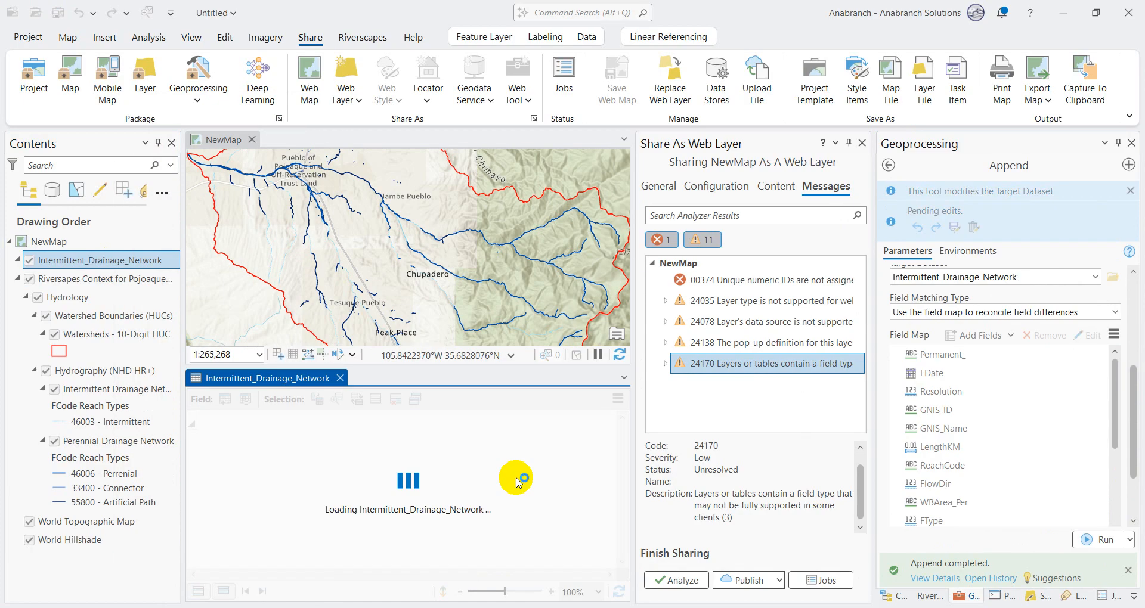
pyautogui.hscroll(10, 517, 483)
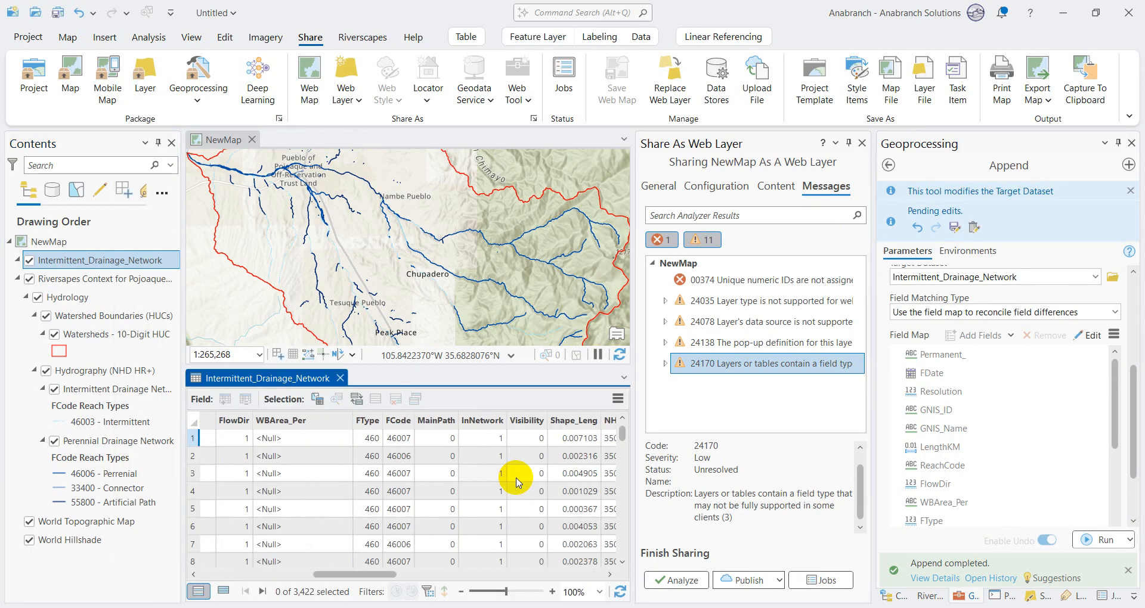
pyautogui.hscroll(-10, 516, 484)
pyautogui.hscroll(-3, 517, 483)
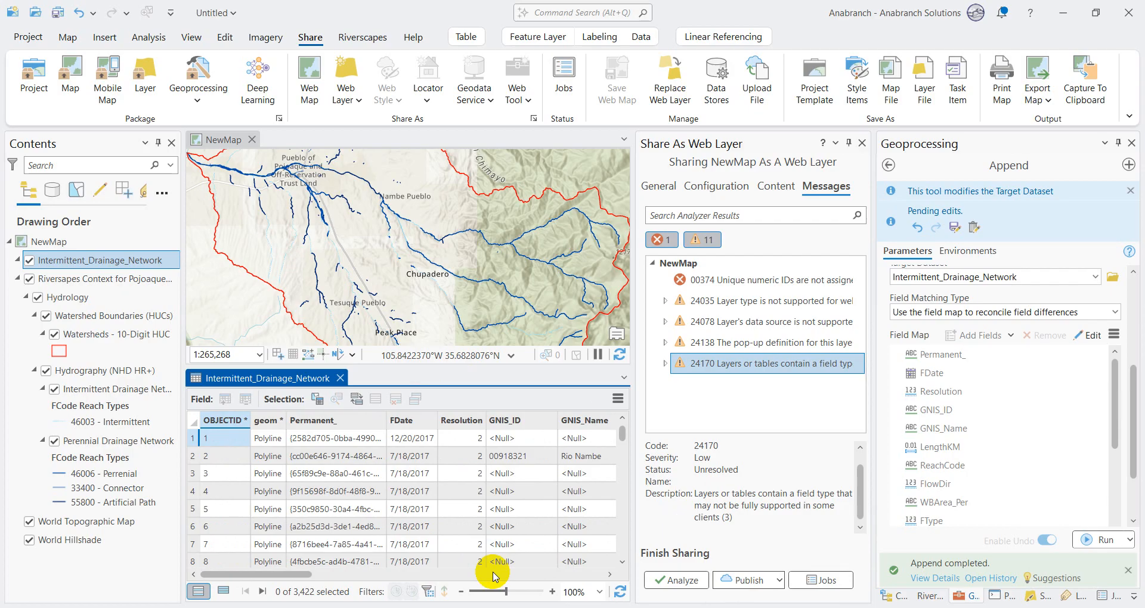
# Step: Review the unsupported field types in the browser's Esri support article and check the field data types of Intermittent_Drainage_Network
pyautogui.click(745, 607)
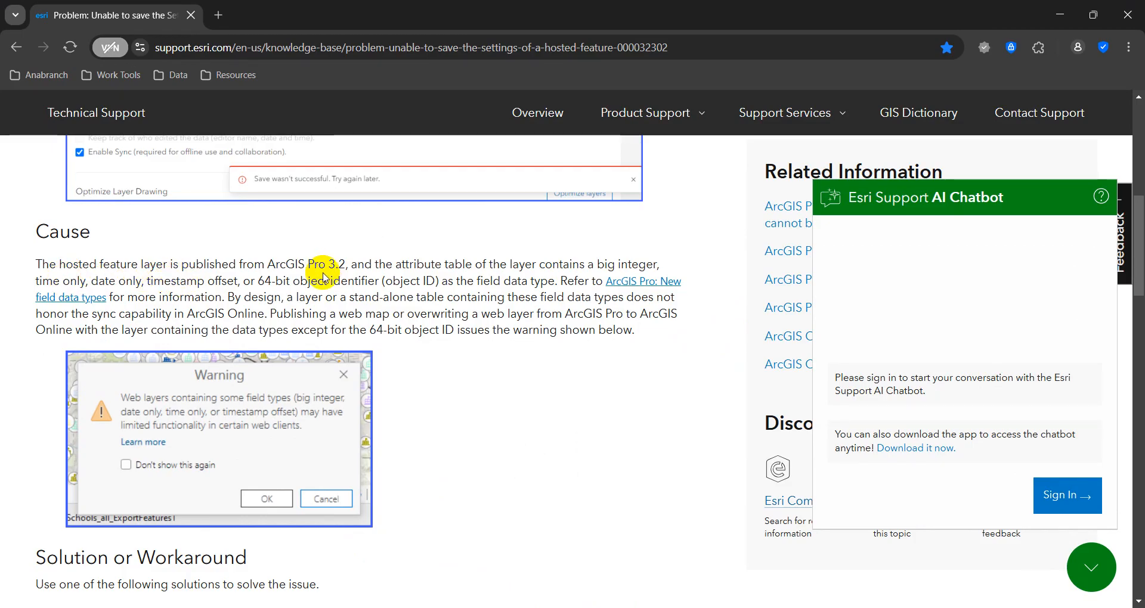
pyautogui.click(1060, 7)
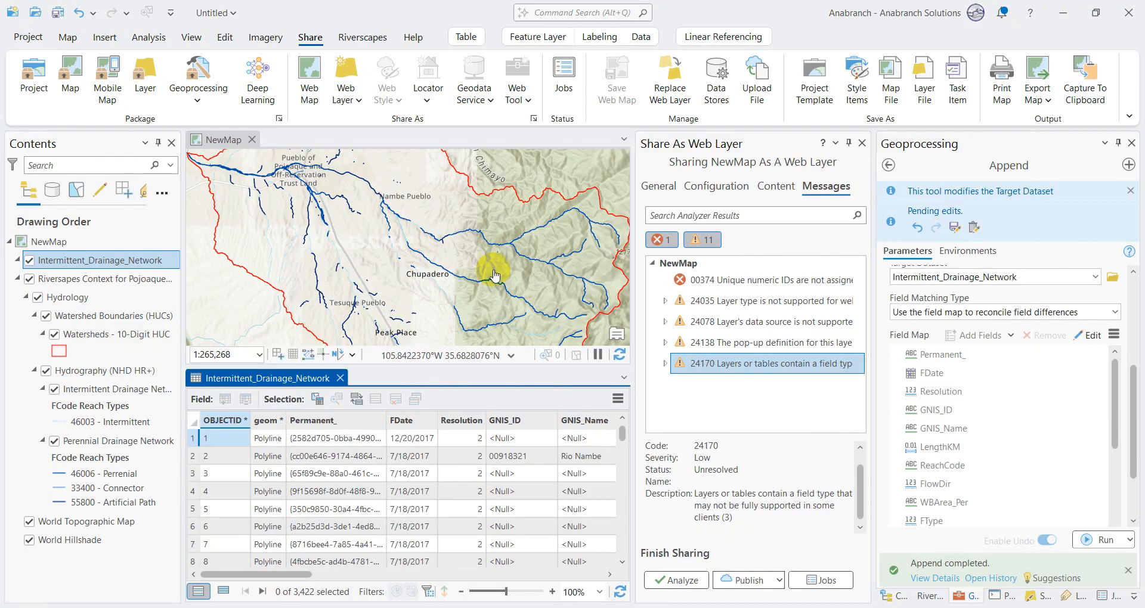
pyautogui.rightClick(126, 266)
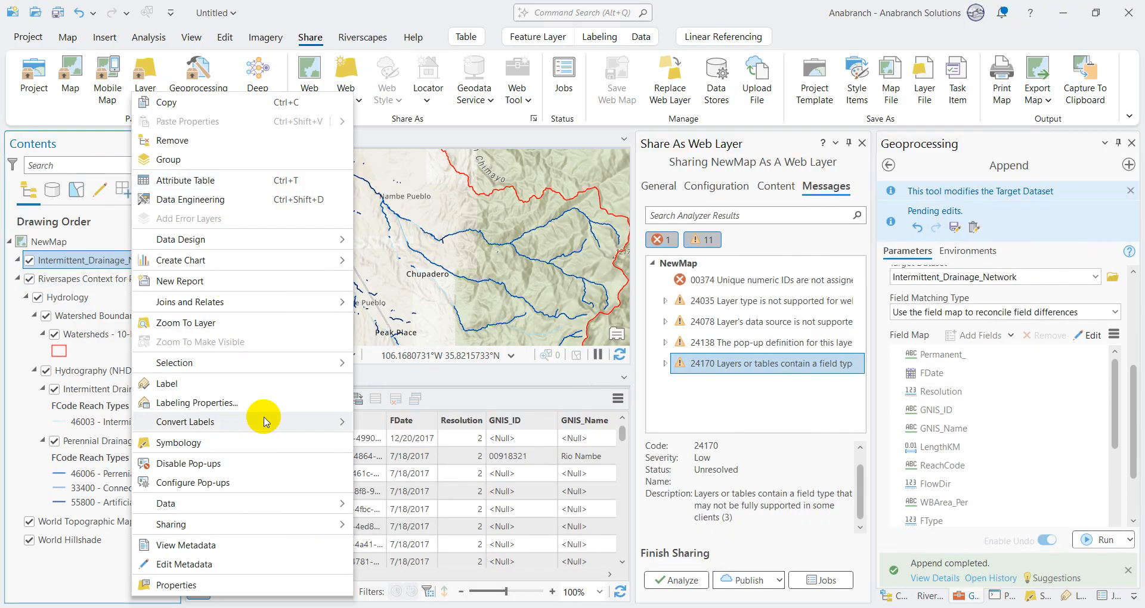
pyautogui.moveTo(215, 241)
pyautogui.click(401, 243)
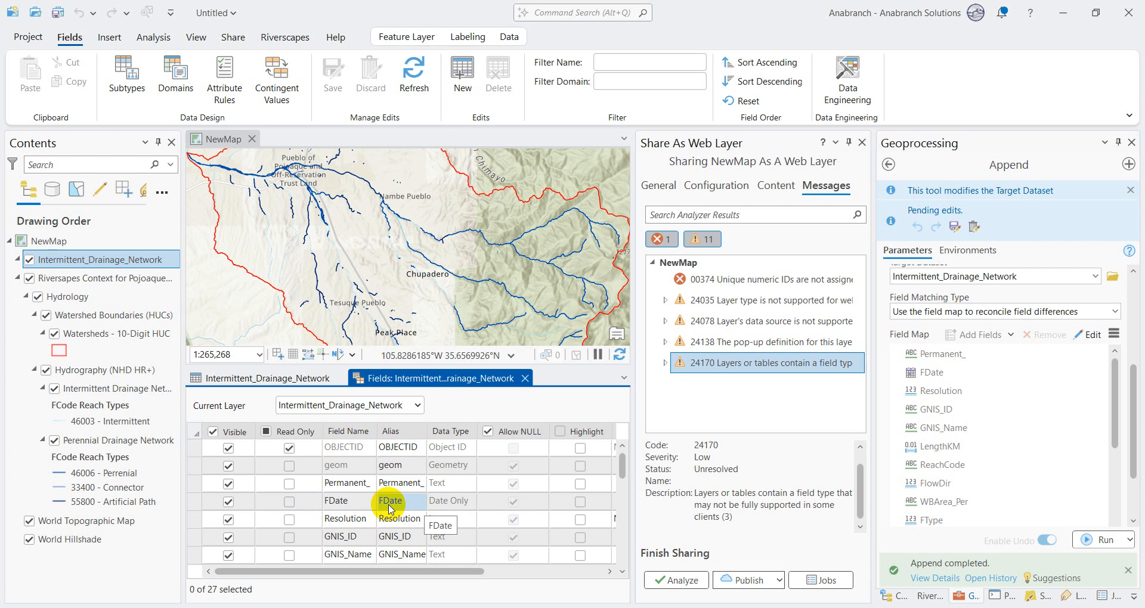
pyautogui.click(525, 380)
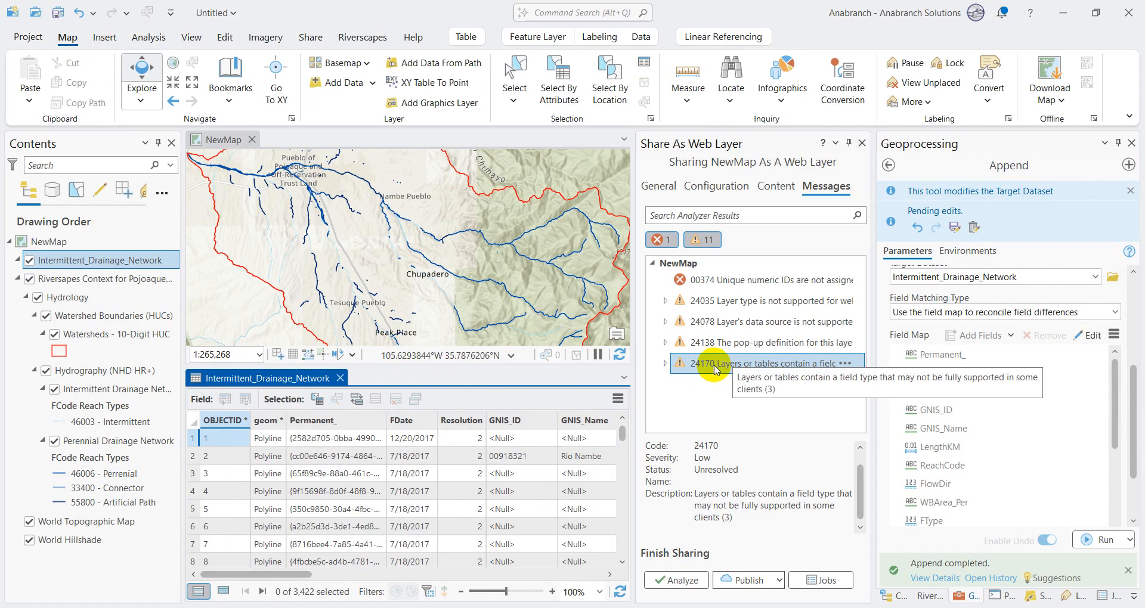
# Step: Compare the descriptions of analyzer warnings 24138 on pop-up definitions and 24170 on field types
pyautogui.click(712, 346)
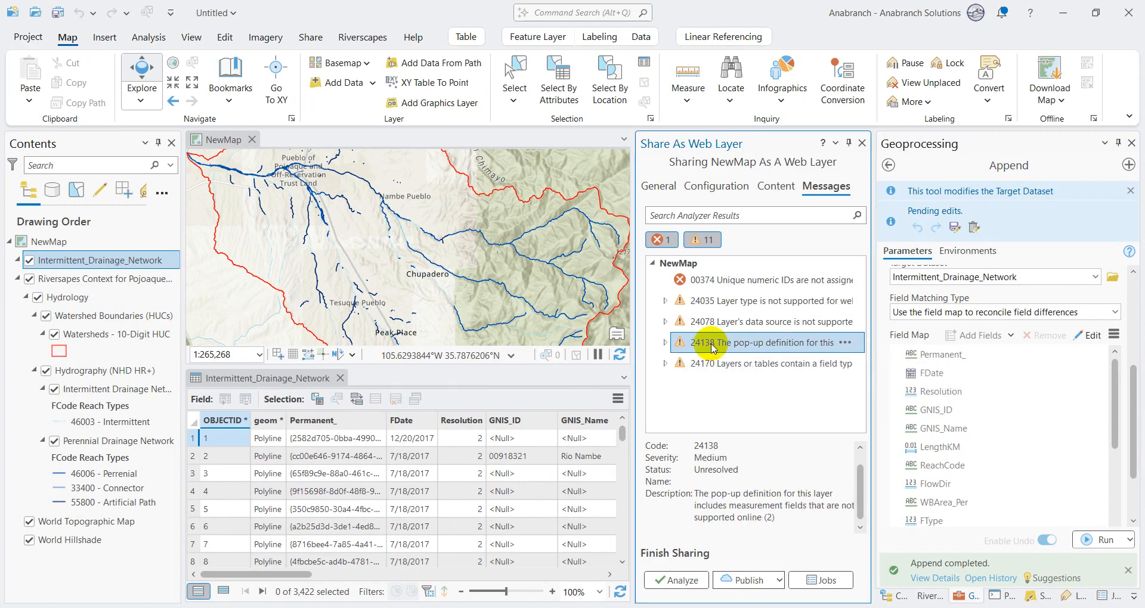
pyautogui.keyDown('shift'); pyautogui.click(770, 363); pyautogui.keyUp('shift')
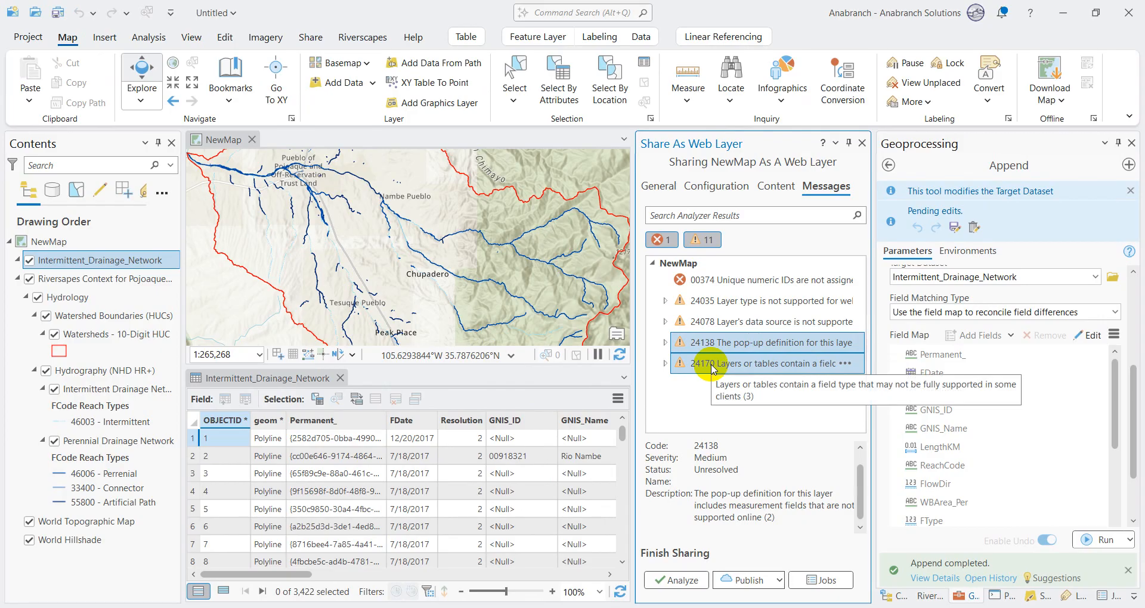
pyautogui.click(735, 344)
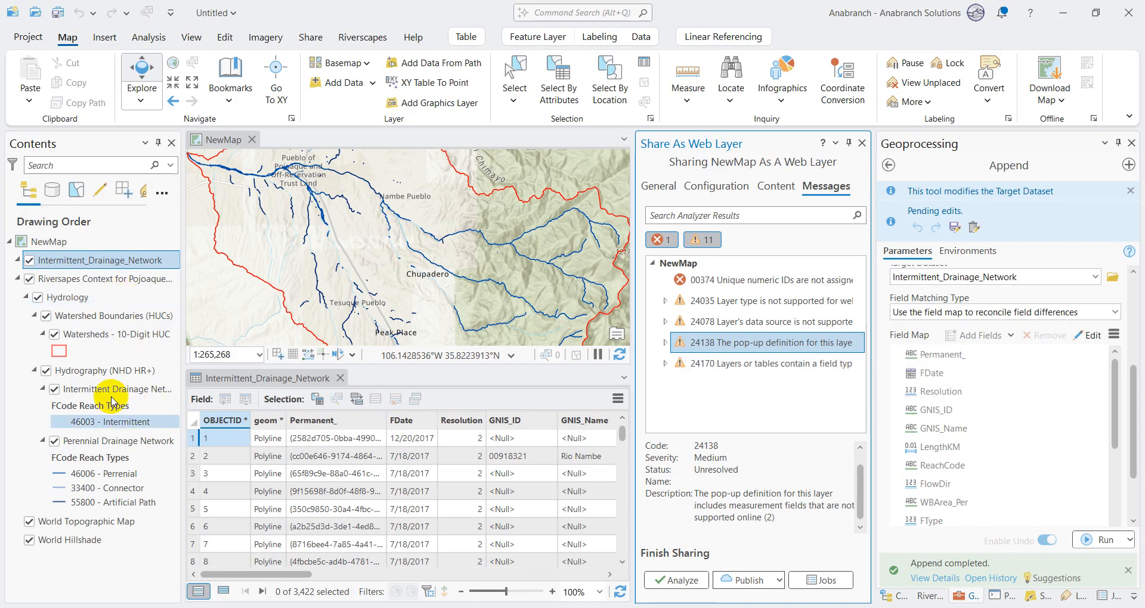
pyautogui.click(794, 364)
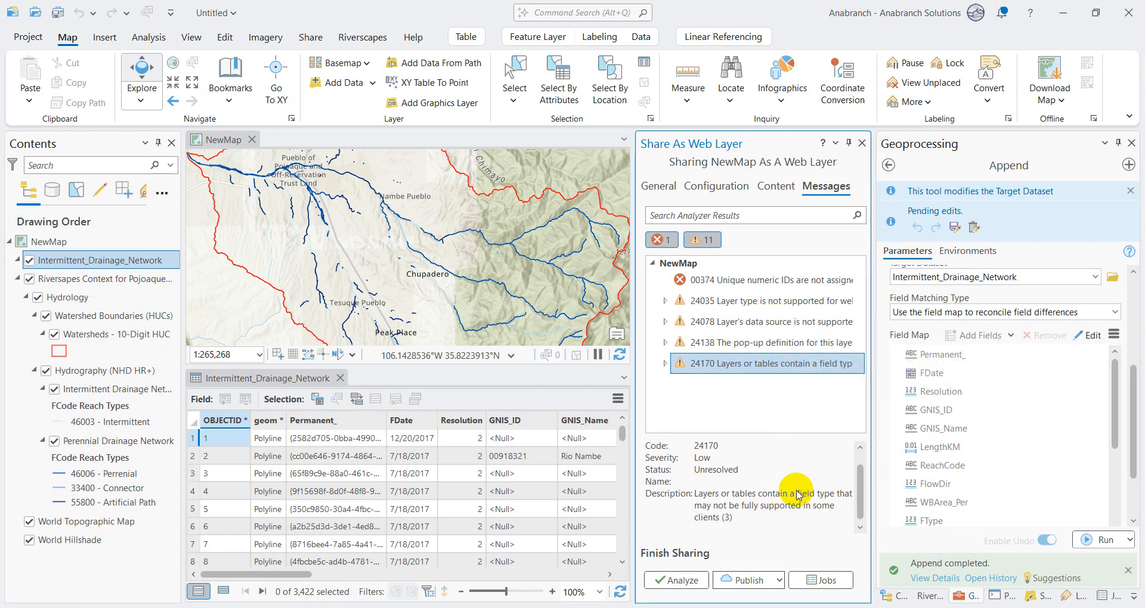
pyautogui.click(776, 343)
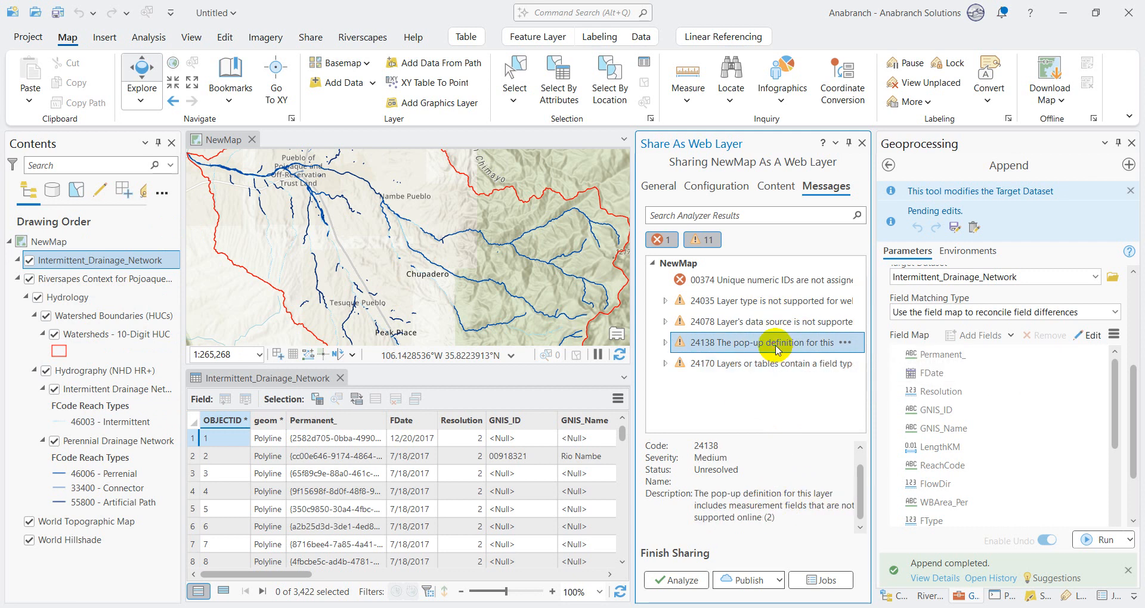
# Step: Disable pop-ups for the Watersheds - 10-Digit HUC, Intermittent Drainage Network and Perennial Drainage Network layers, and analyze the web layer again
pyautogui.rightClick(116, 334)
pyautogui.click(225, 372)
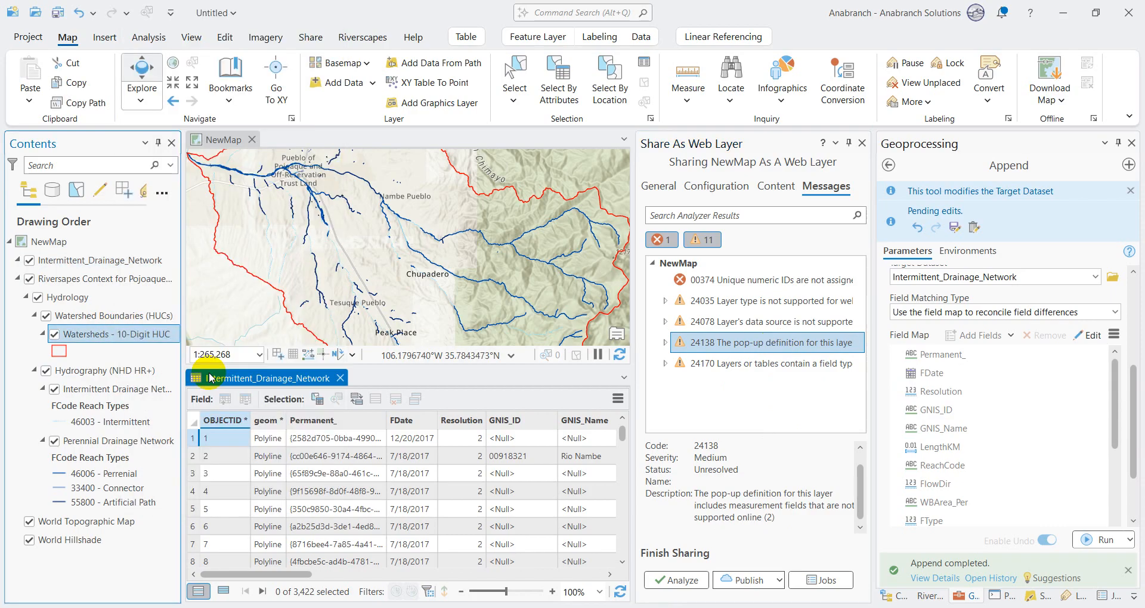
pyautogui.rightClick(141, 392)
pyautogui.click(197, 372)
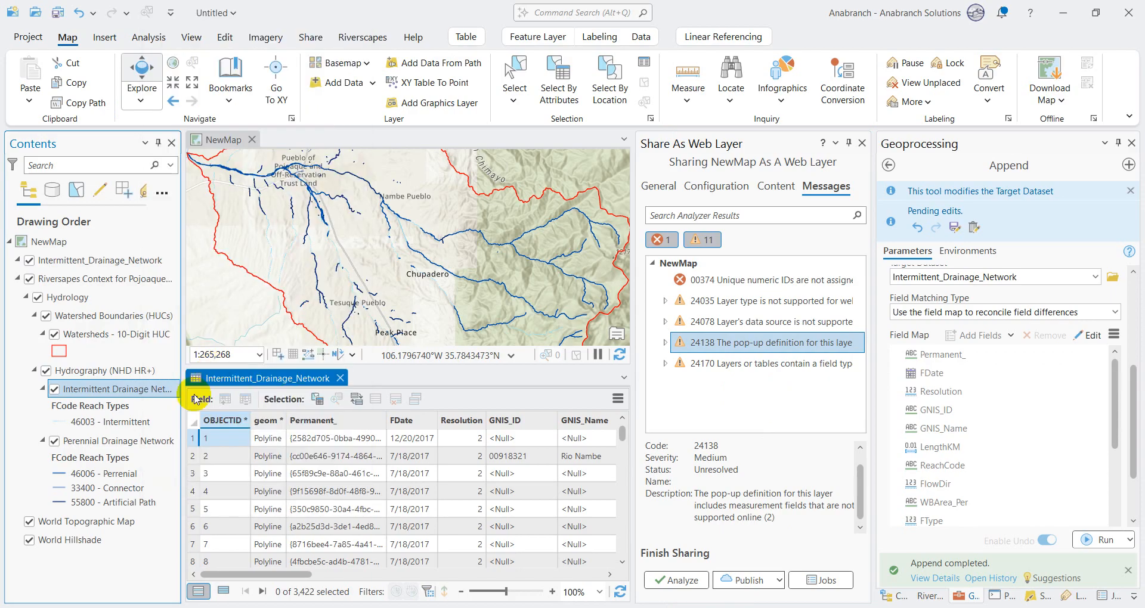
pyautogui.rightClick(127, 441)
pyautogui.click(197, 372)
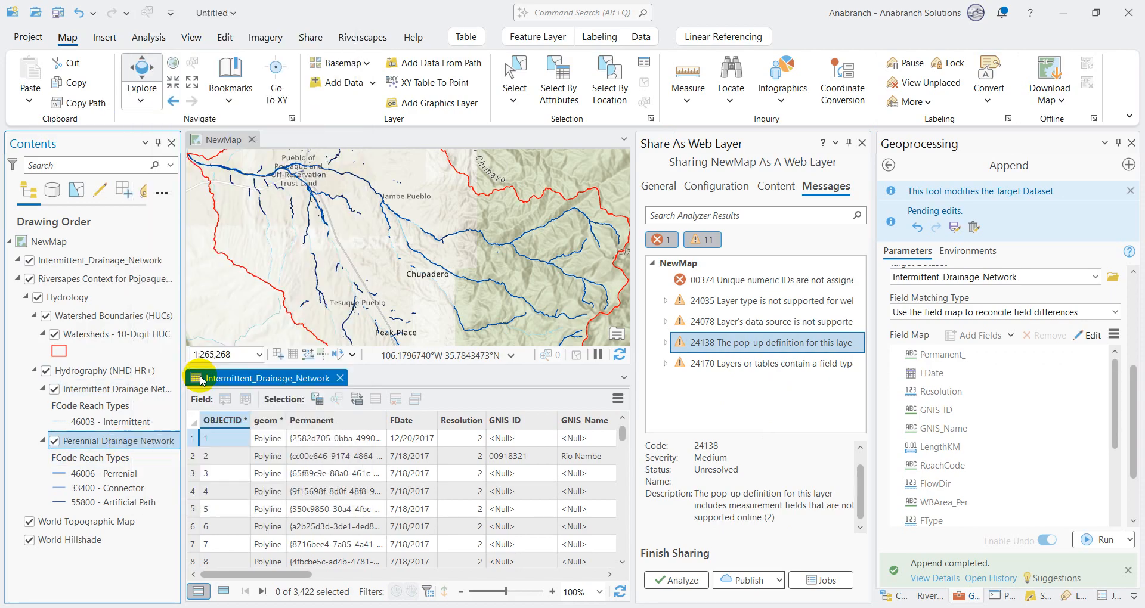
pyautogui.click(681, 582)
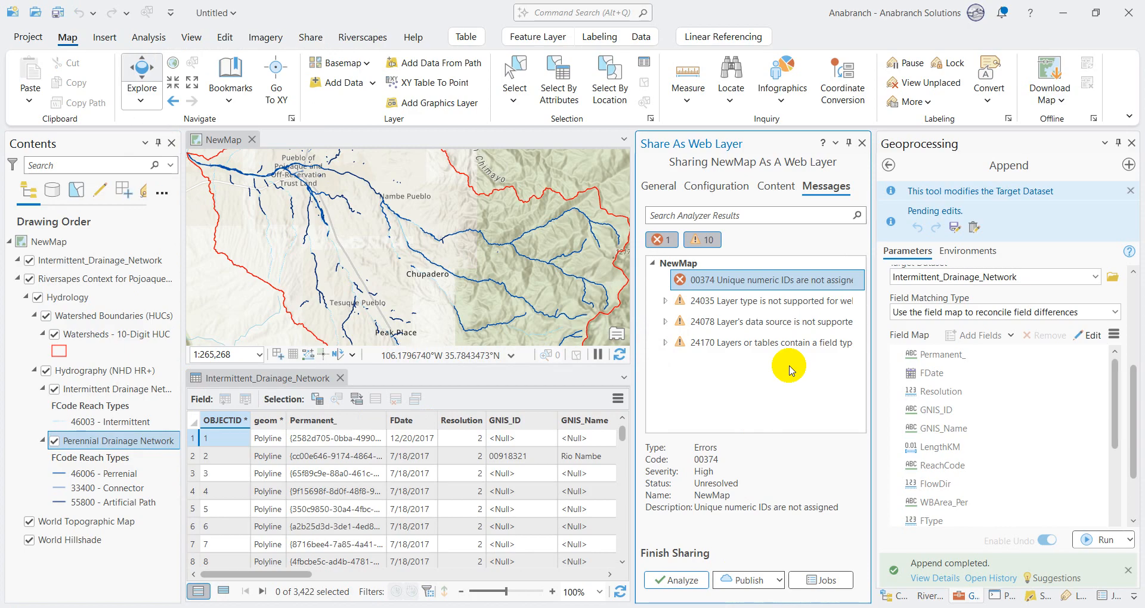
# Step: Switch to the browser and reread the Cause section on field data types in the Esri support article
pyautogui.moveTo(788, 607)
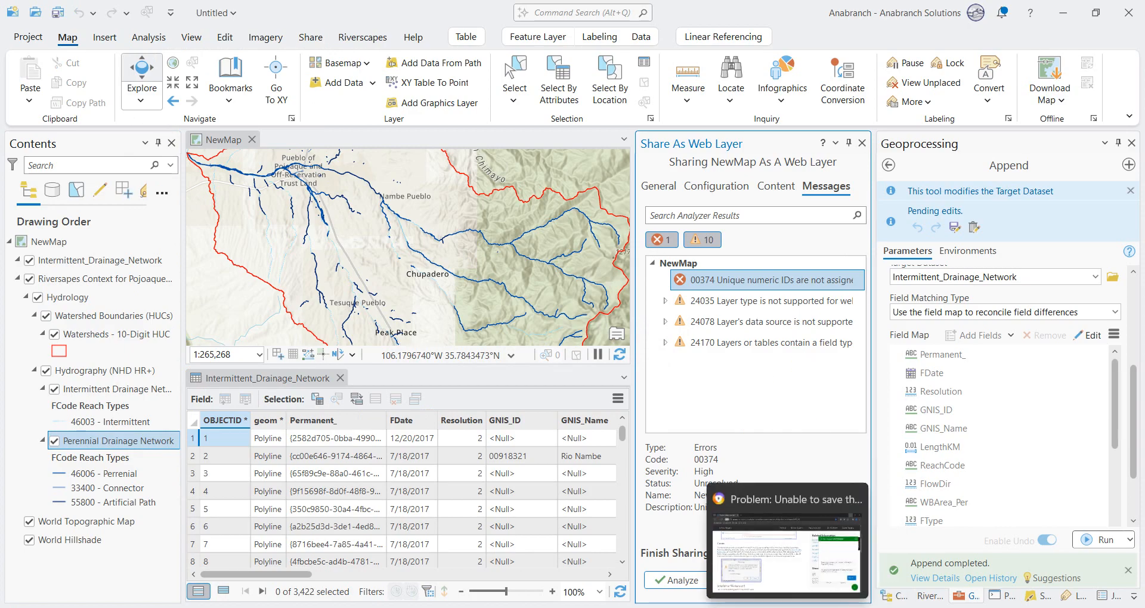
pyautogui.click(786, 555)
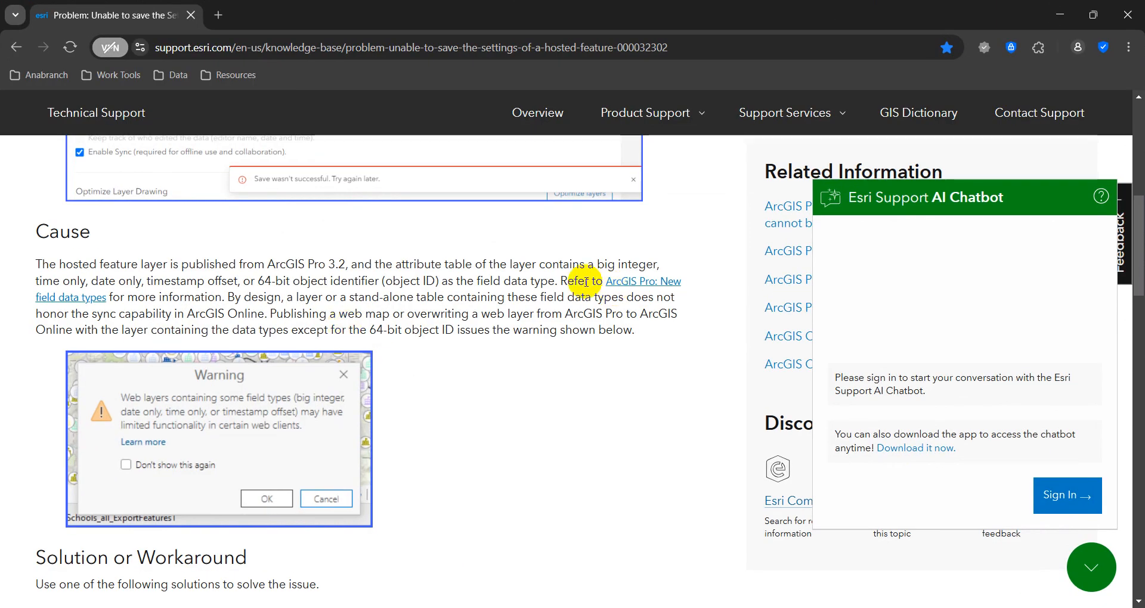